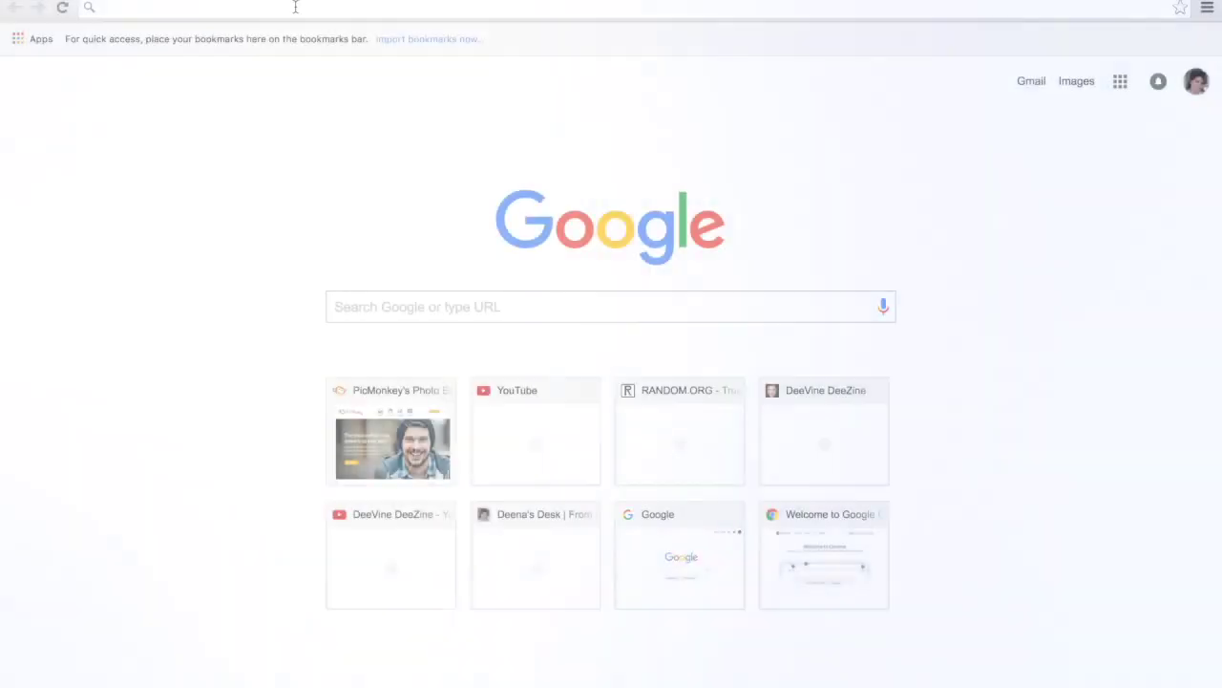
# Load the PicMonkey website from the Chrome address bar by typing 'pic'
pyautogui.write('picmonkey.com')
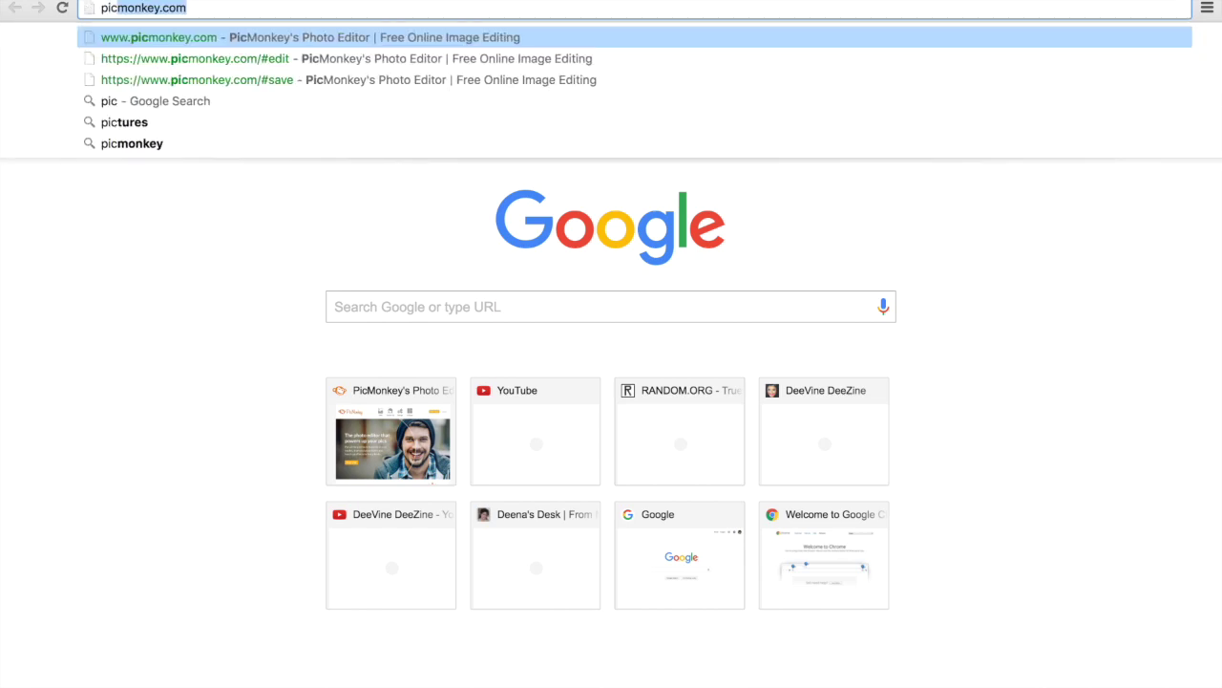
pyautogui.press('Return')
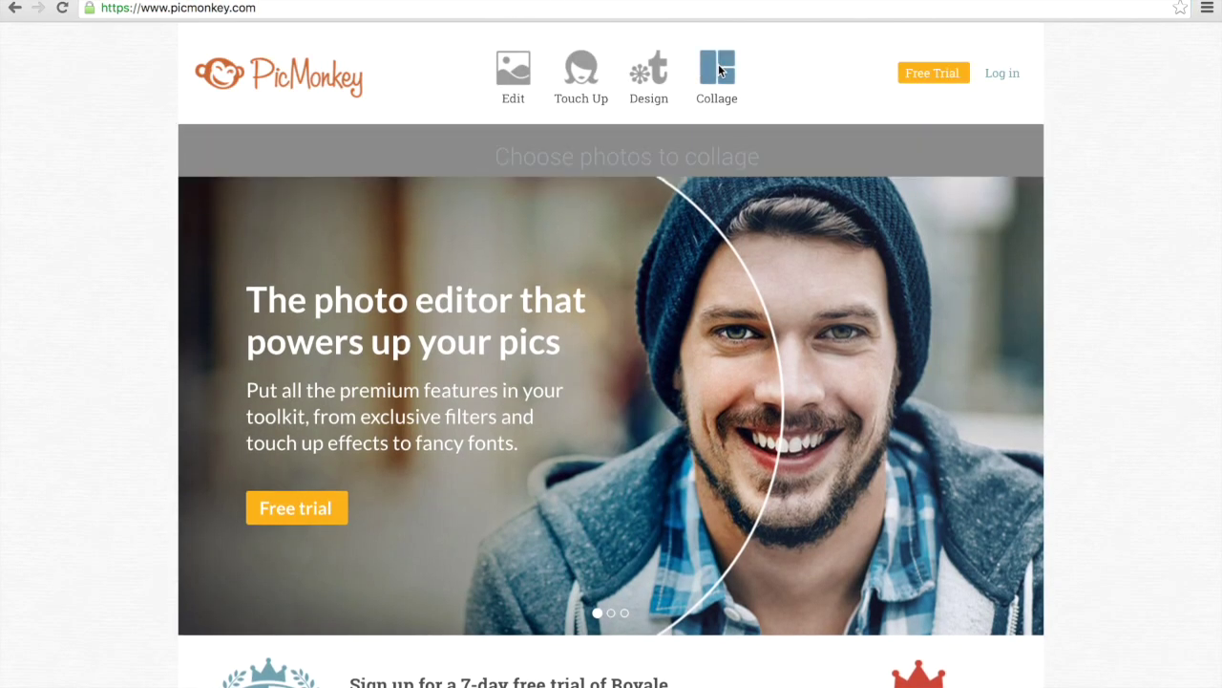
# Start a new collage and widen it into a 3400-wide landscape layout
pyautogui.click(718, 65)
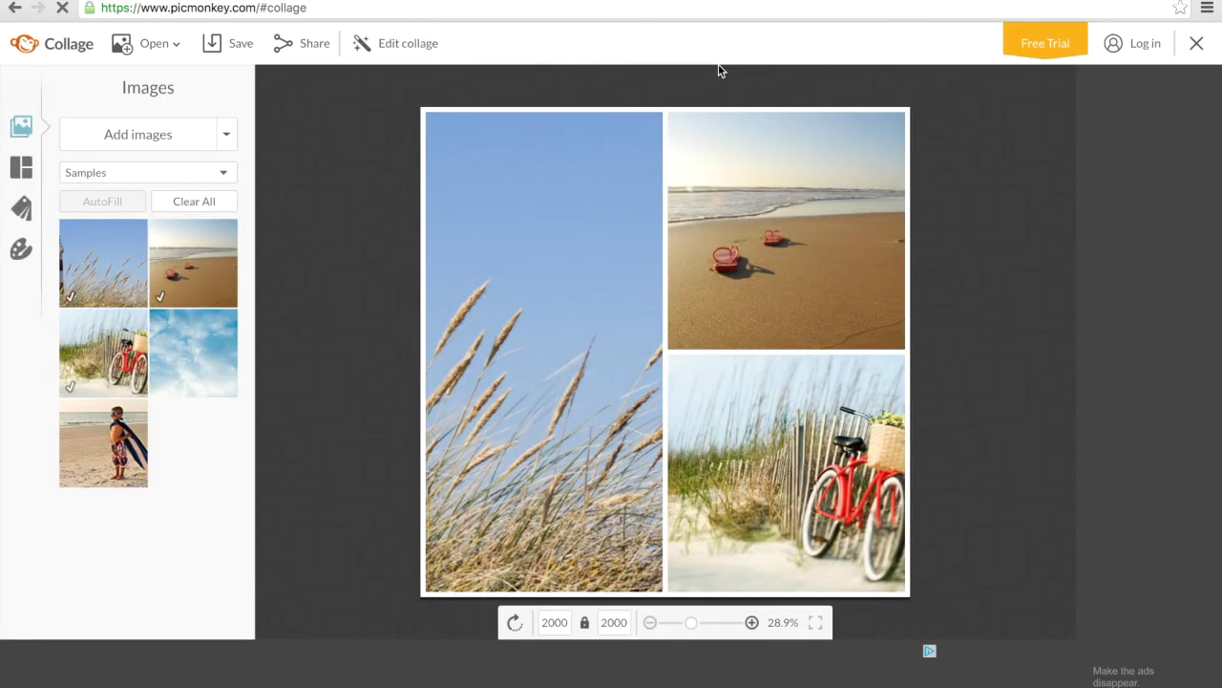
pyautogui.moveTo(482, 261)
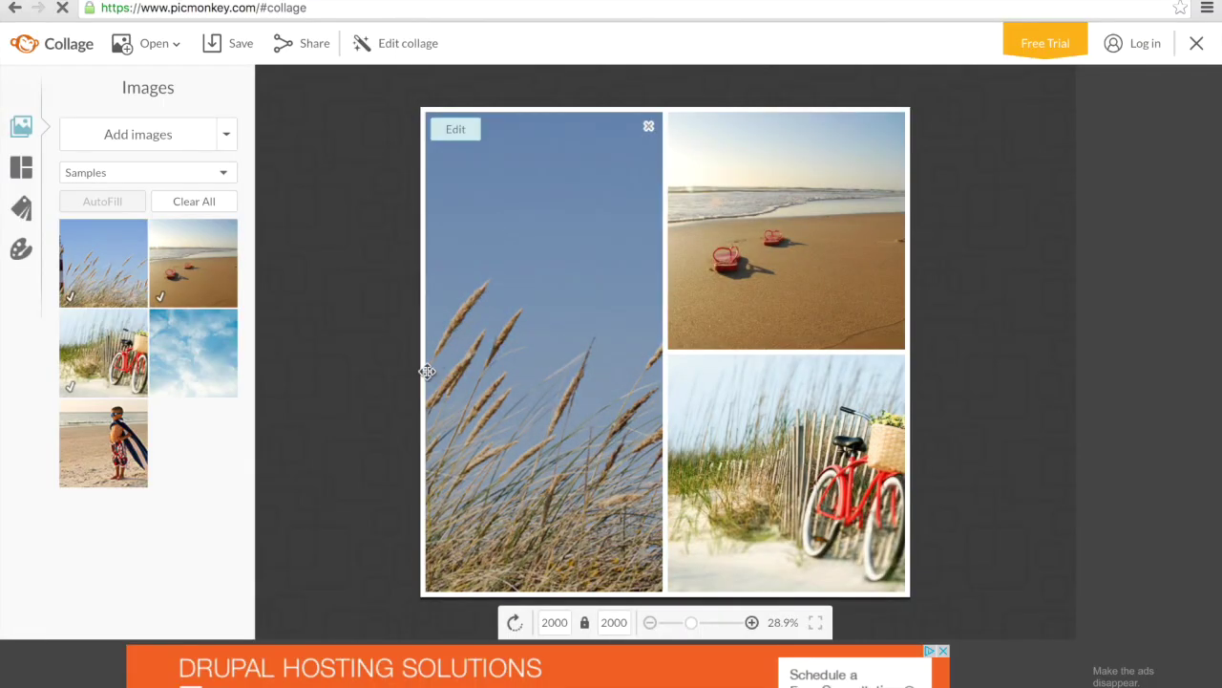
pyautogui.moveTo(418, 371); pyautogui.dragTo(241, 364)
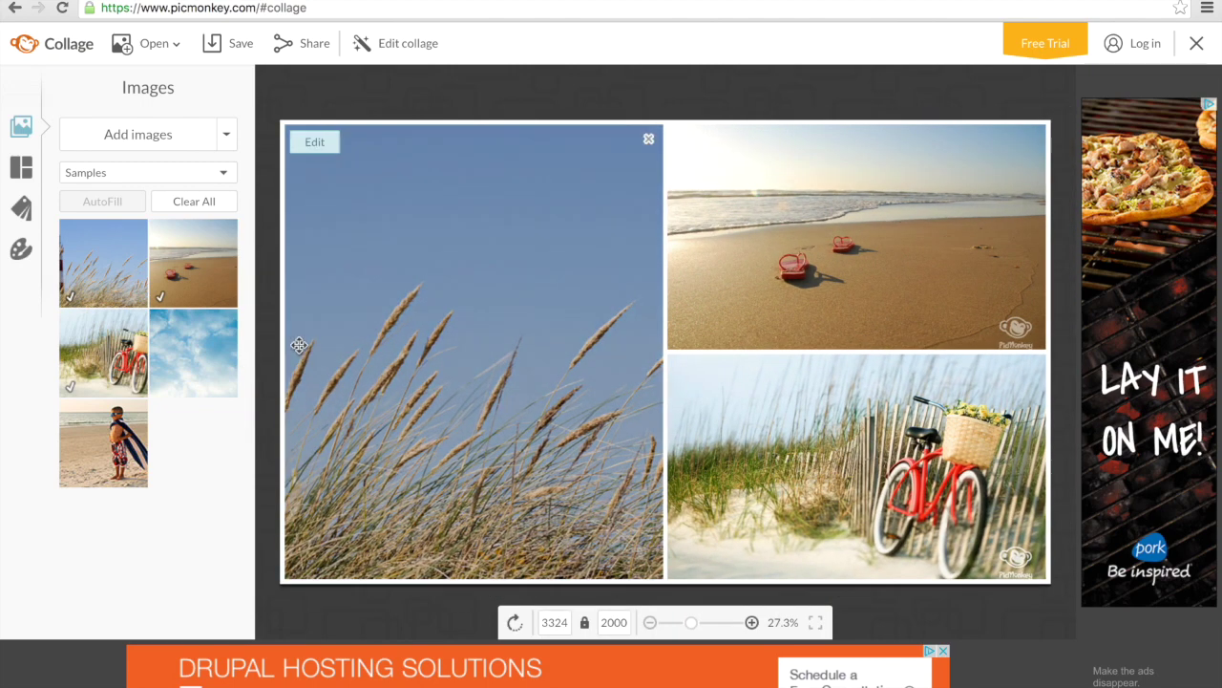
pyautogui.moveTo(282, 344); pyautogui.dragTo(268, 344)
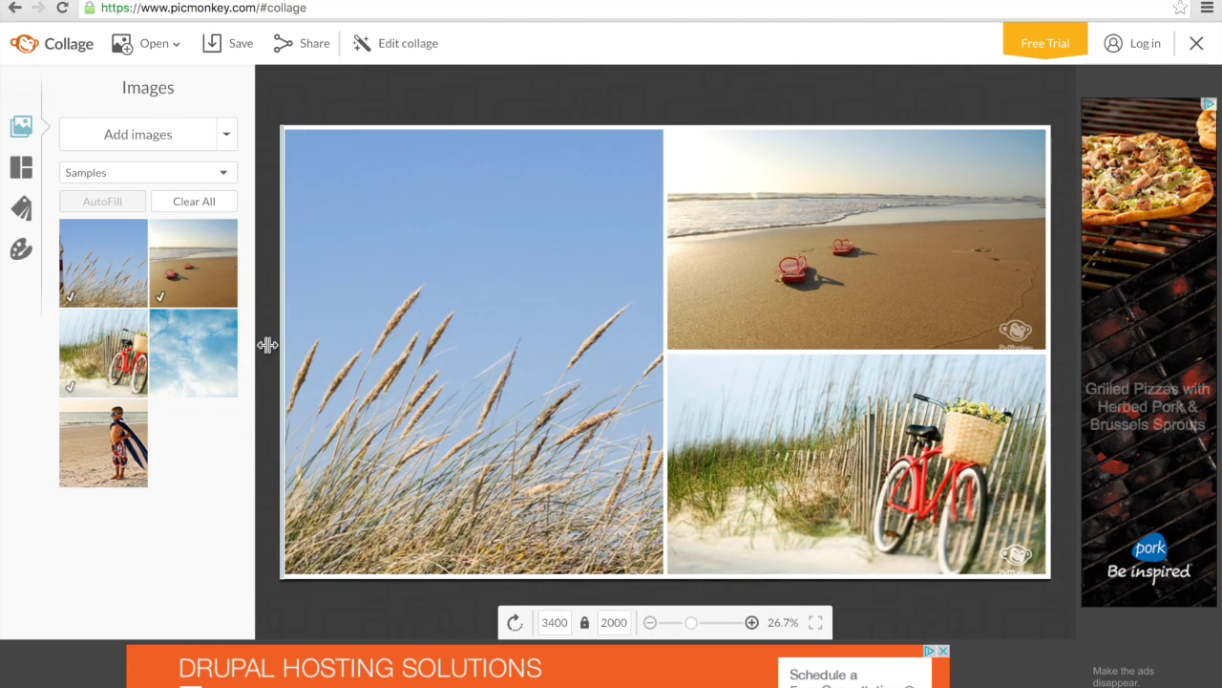
# Delete the beach cell, clear all sample photos, and choose to add your own images
pyautogui.click(1032, 144)
pyautogui.click(1032, 145)
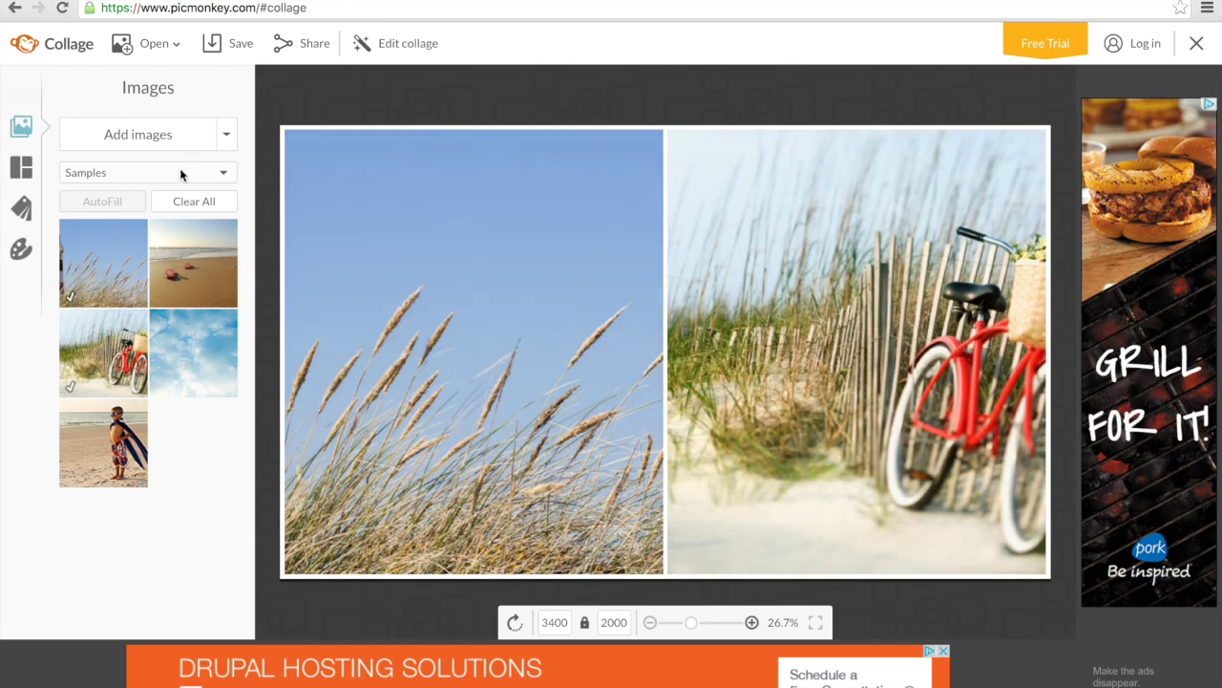
pyautogui.click(188, 204)
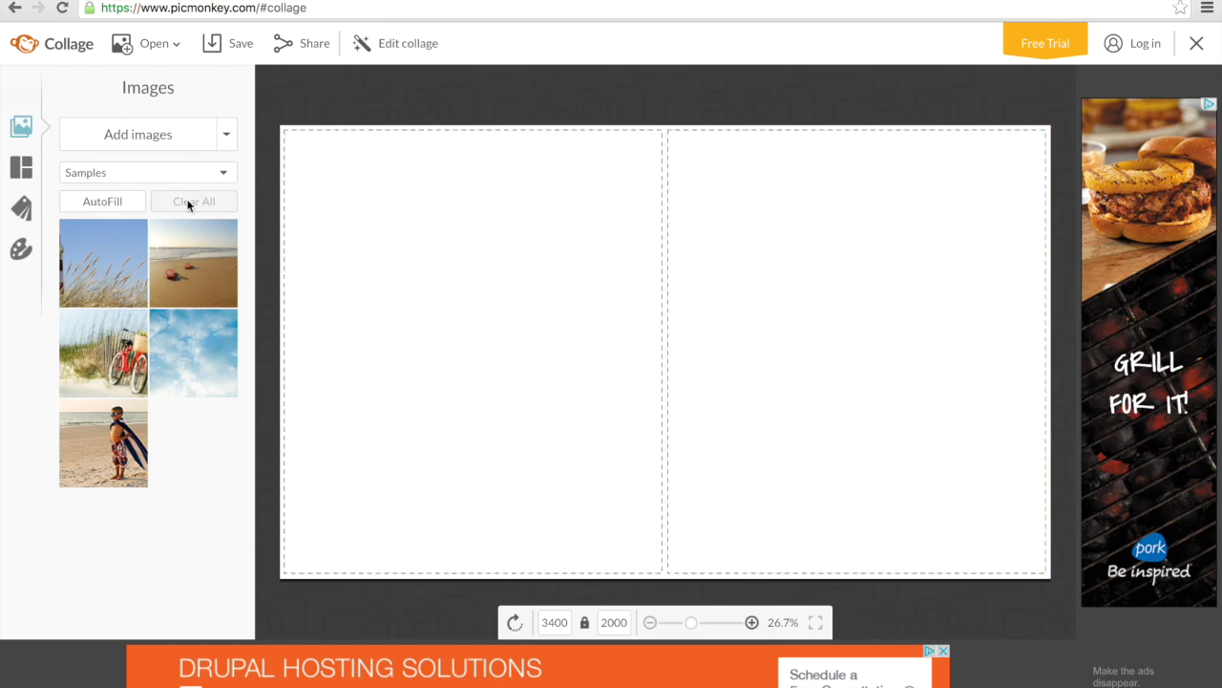
pyautogui.click(160, 135)
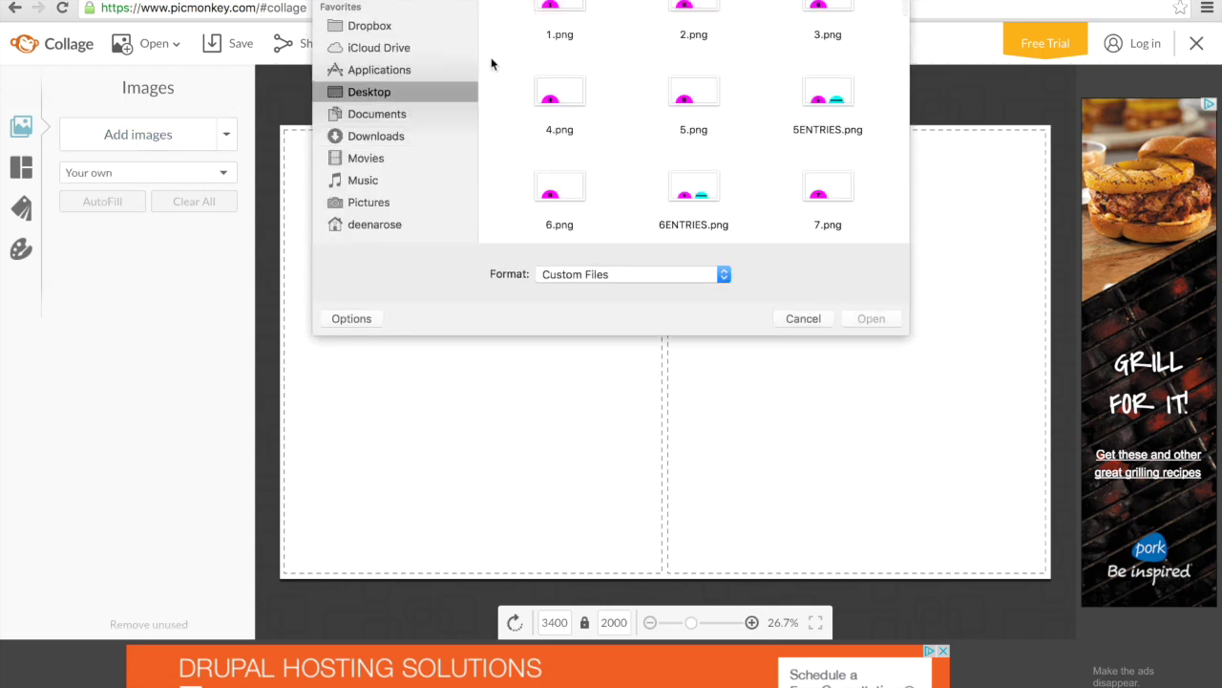
# Select the three lipstick face Screen Shot files on the Desktop and load them
pyautogui.scroll(-15, 639, 148)
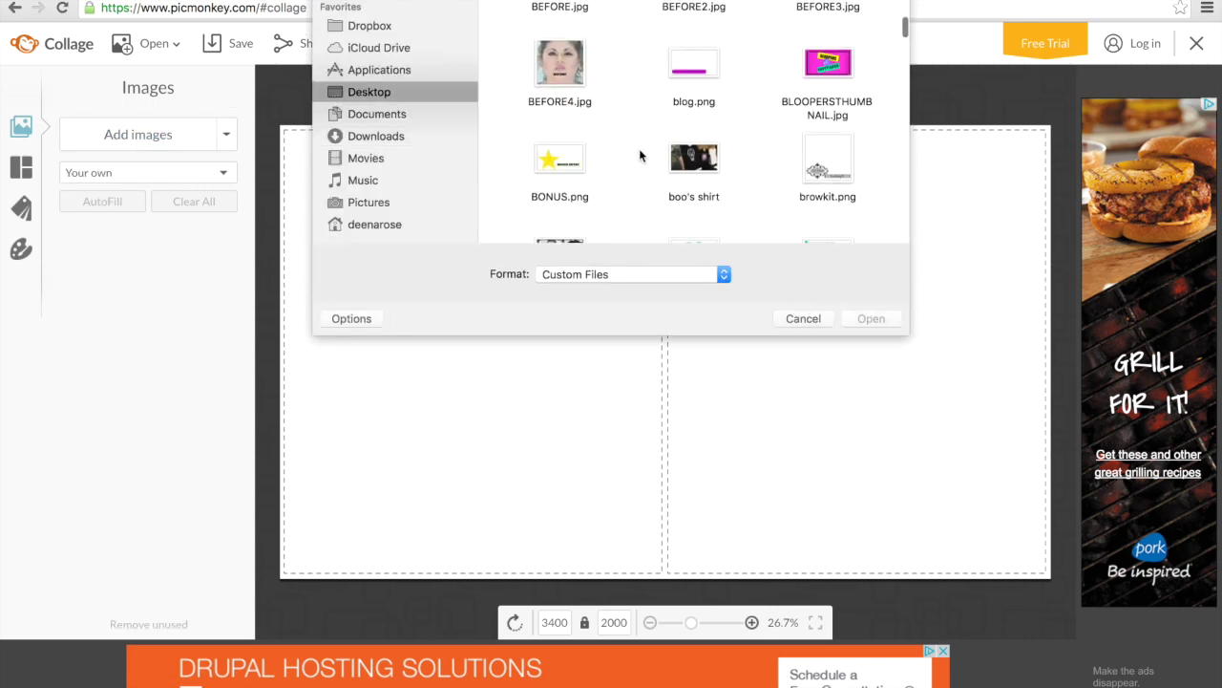
pyautogui.scroll(-15, 640, 155)
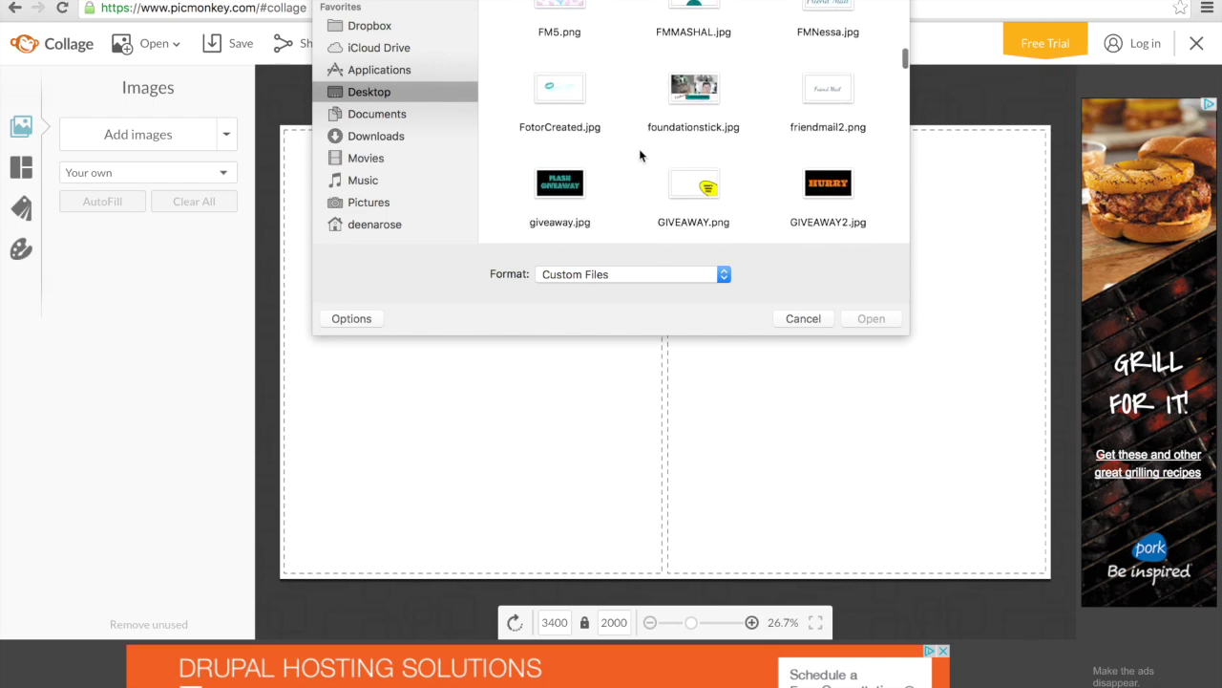
pyautogui.scroll(-15, 639, 148)
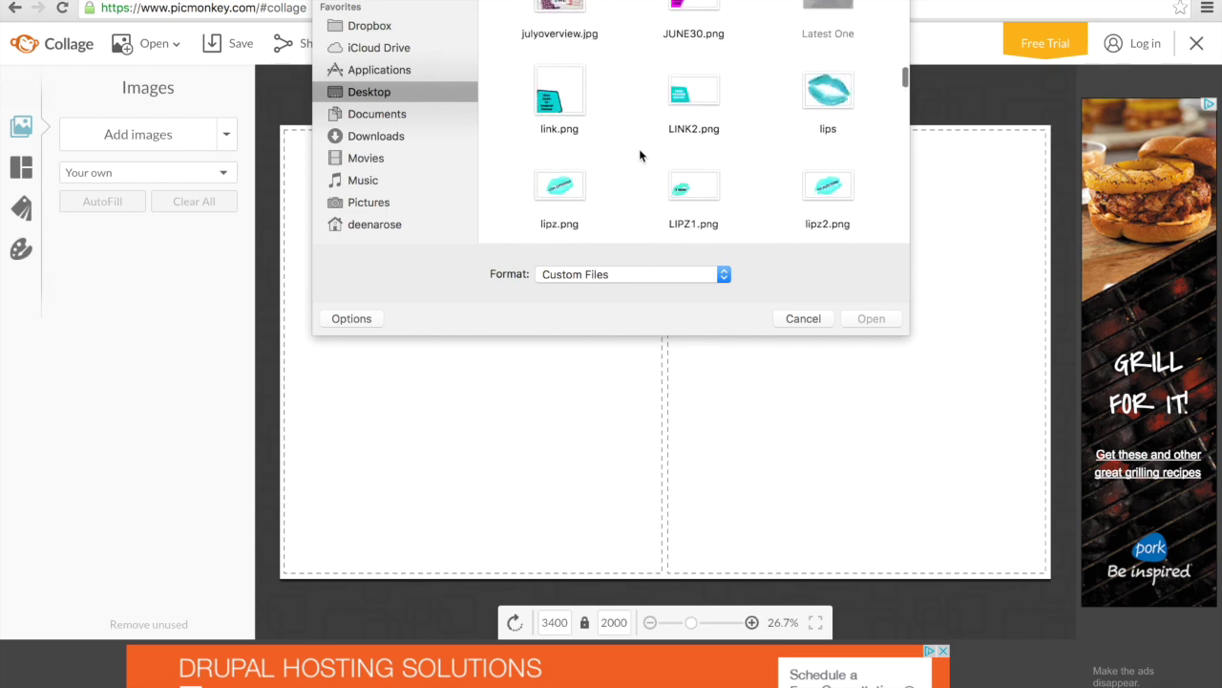
pyautogui.scroll(-15, 639, 155)
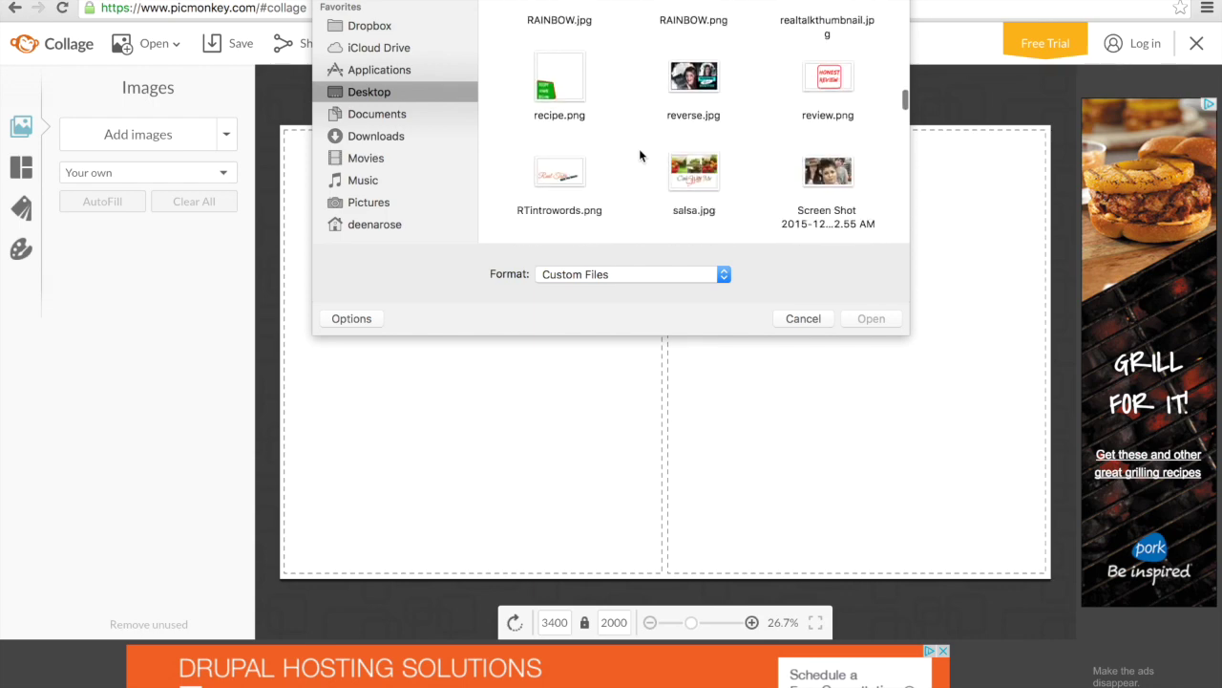
pyautogui.scroll(-10, 638, 148)
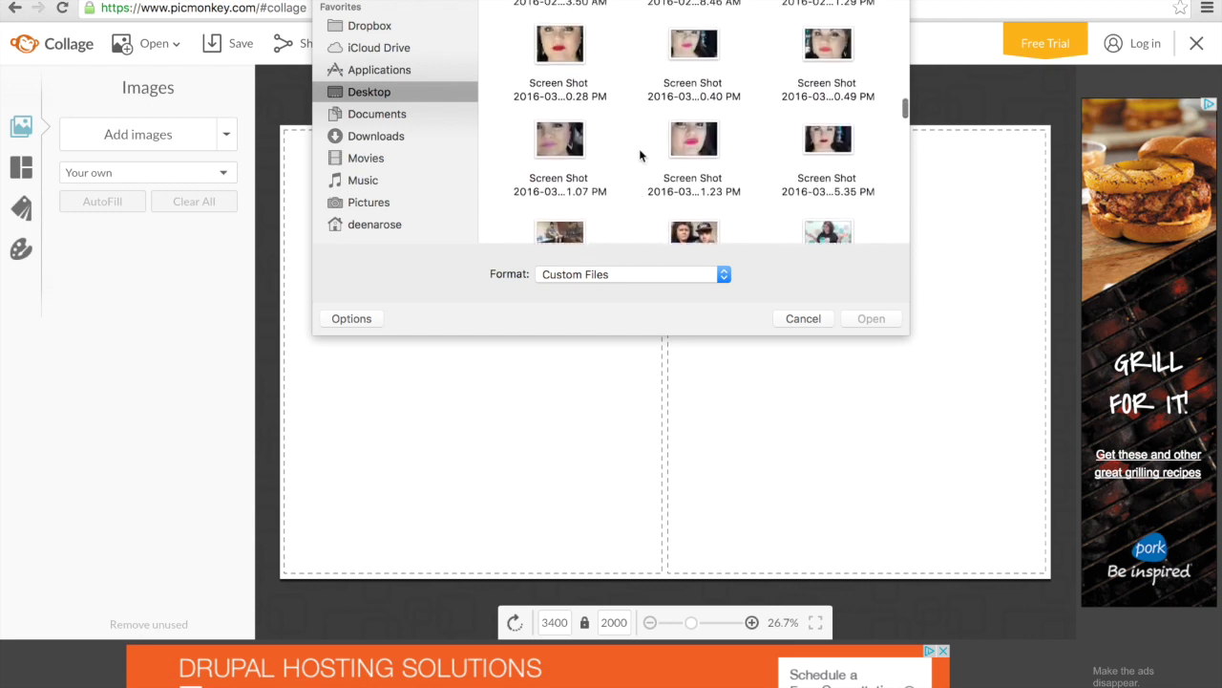
pyautogui.click(560, 76)
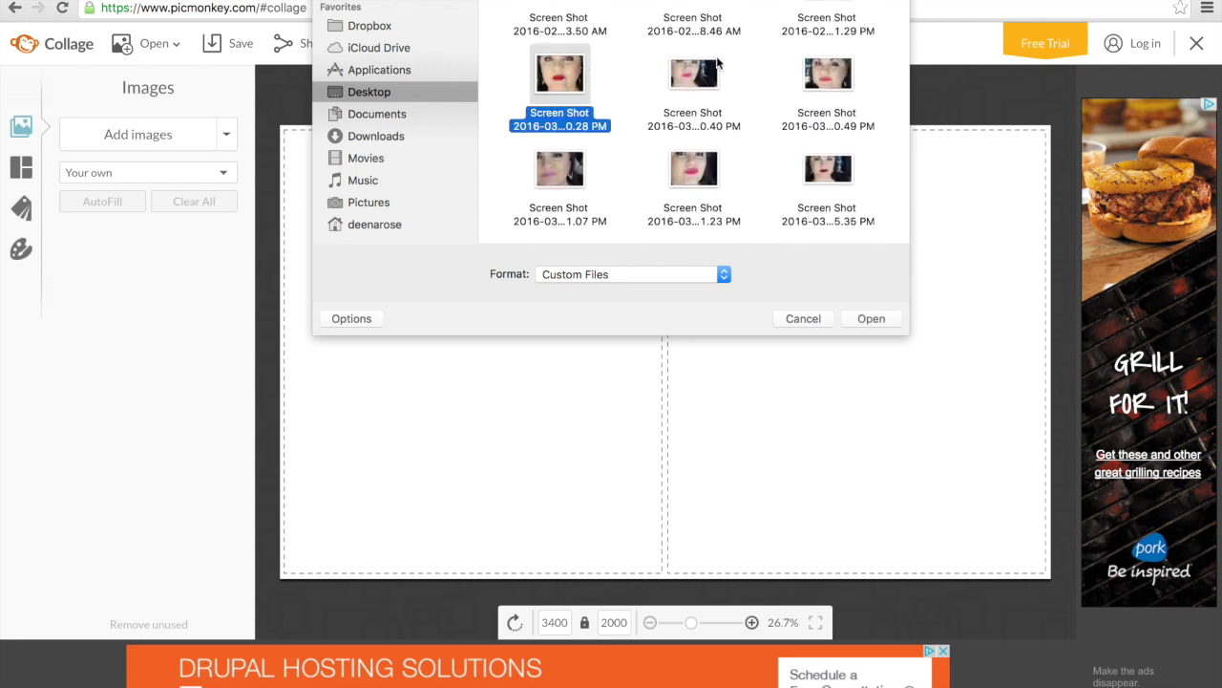
pyautogui.keyDown('super'); pyautogui.click(702, 84); pyautogui.keyUp('super')
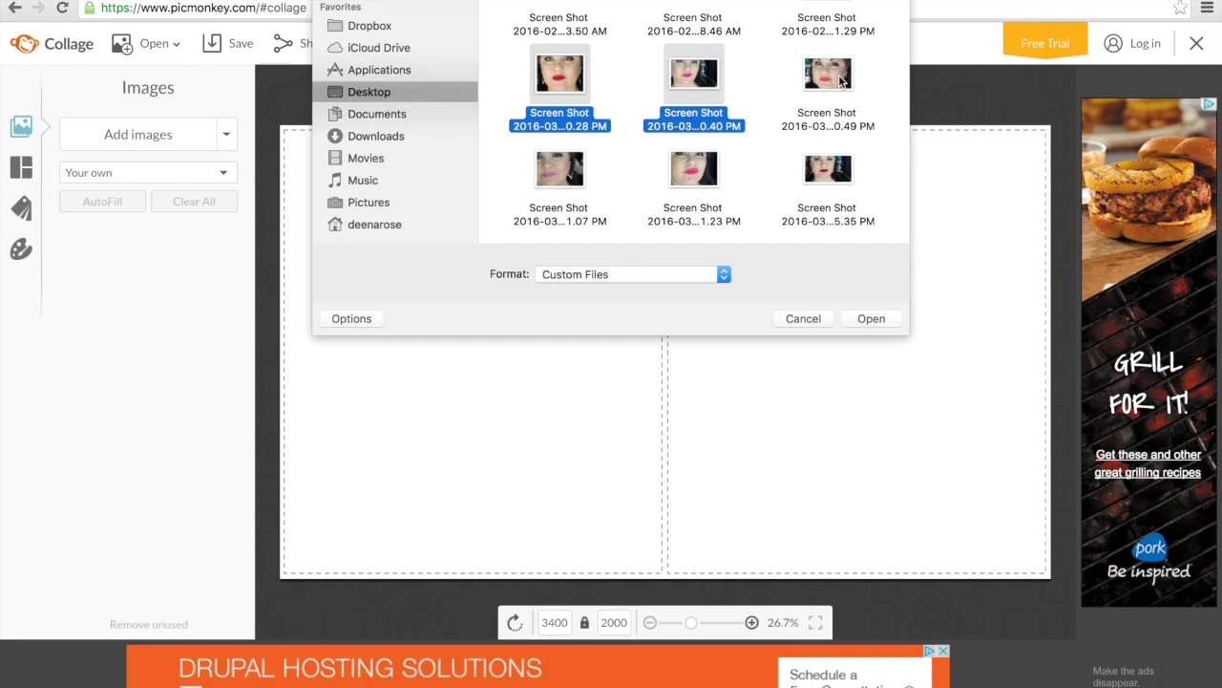
pyautogui.keyDown('super'); pyautogui.click(842, 84); pyautogui.keyUp('super')
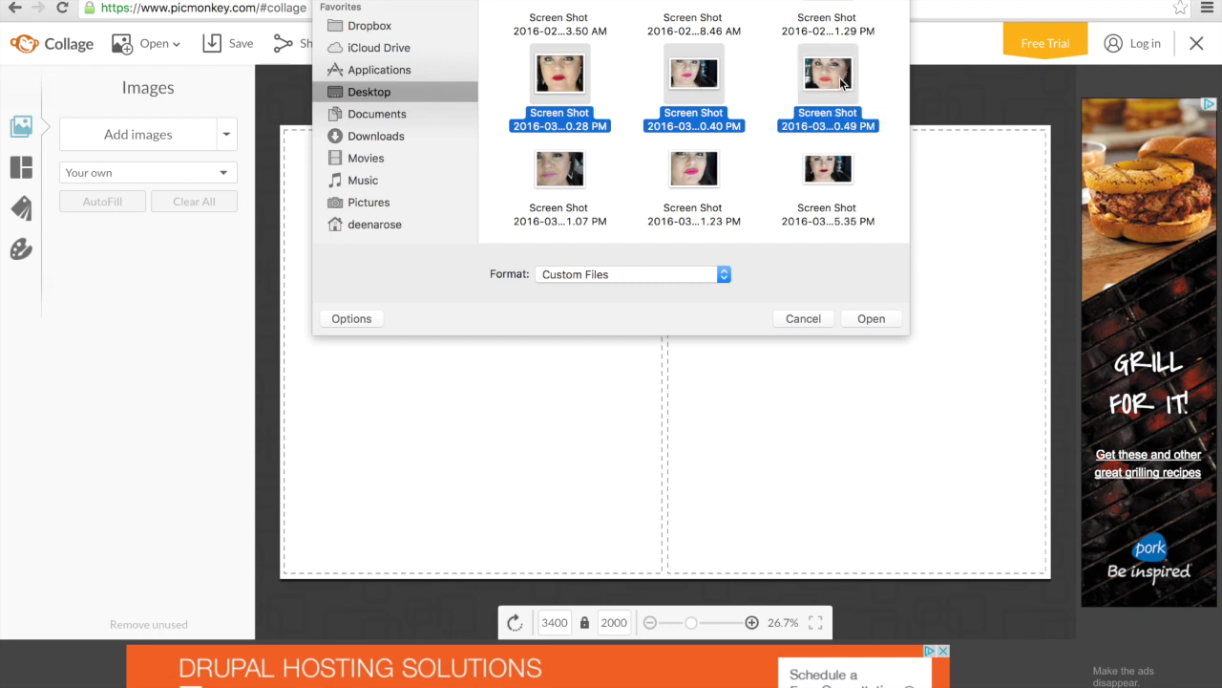
pyautogui.click(873, 319)
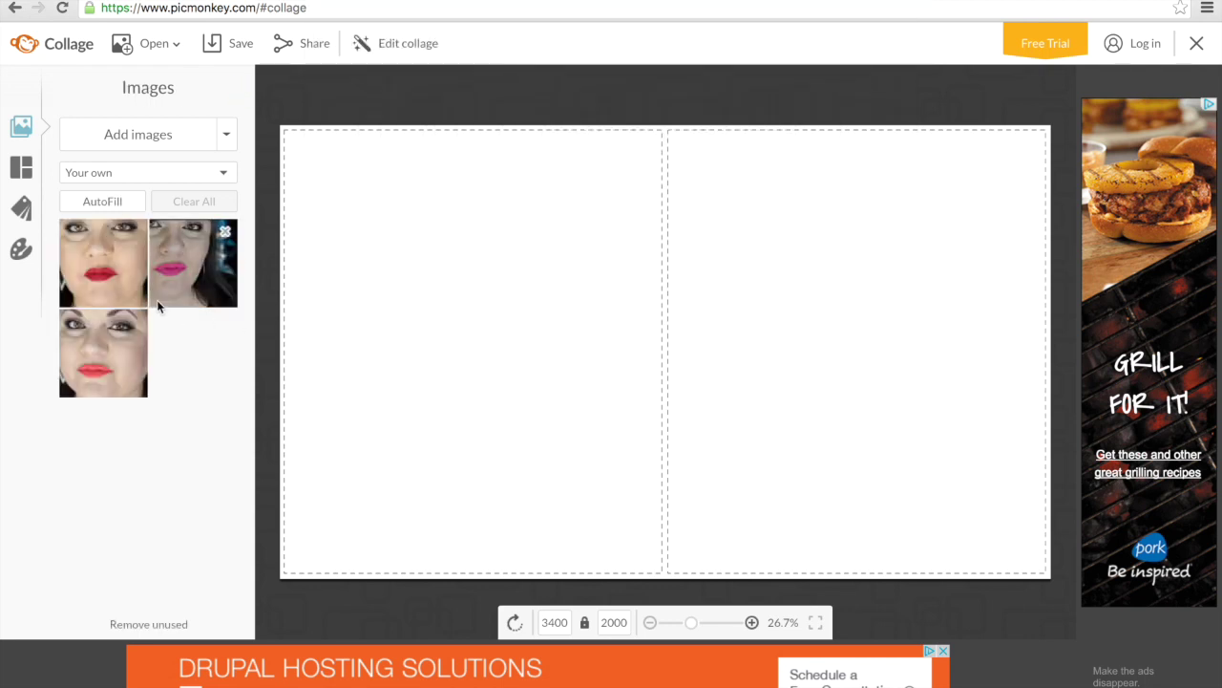
# Place red, pink and coral lipstick photos in three top cells, plus pink-lips in a wide bottom cell
pyautogui.moveTo(105, 273); pyautogui.dragTo(481, 355)
pyautogui.moveTo(193, 264); pyautogui.dragTo(876, 377)
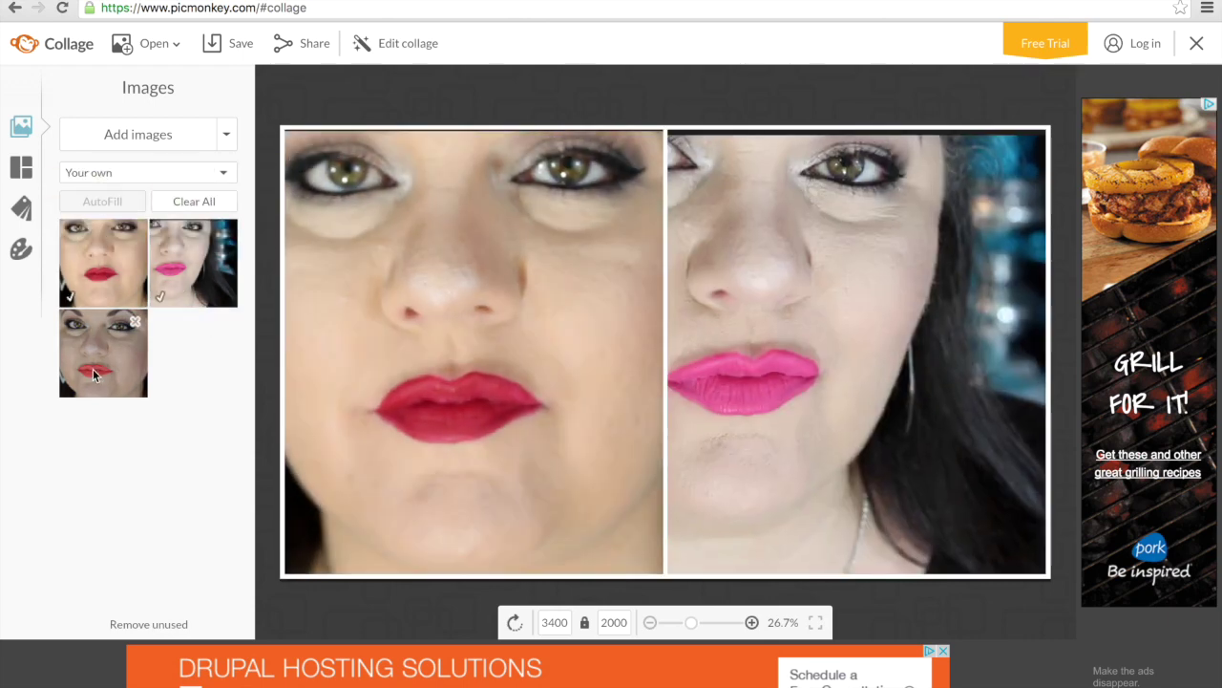
pyautogui.moveTo(93, 374); pyautogui.dragTo(1048, 349)
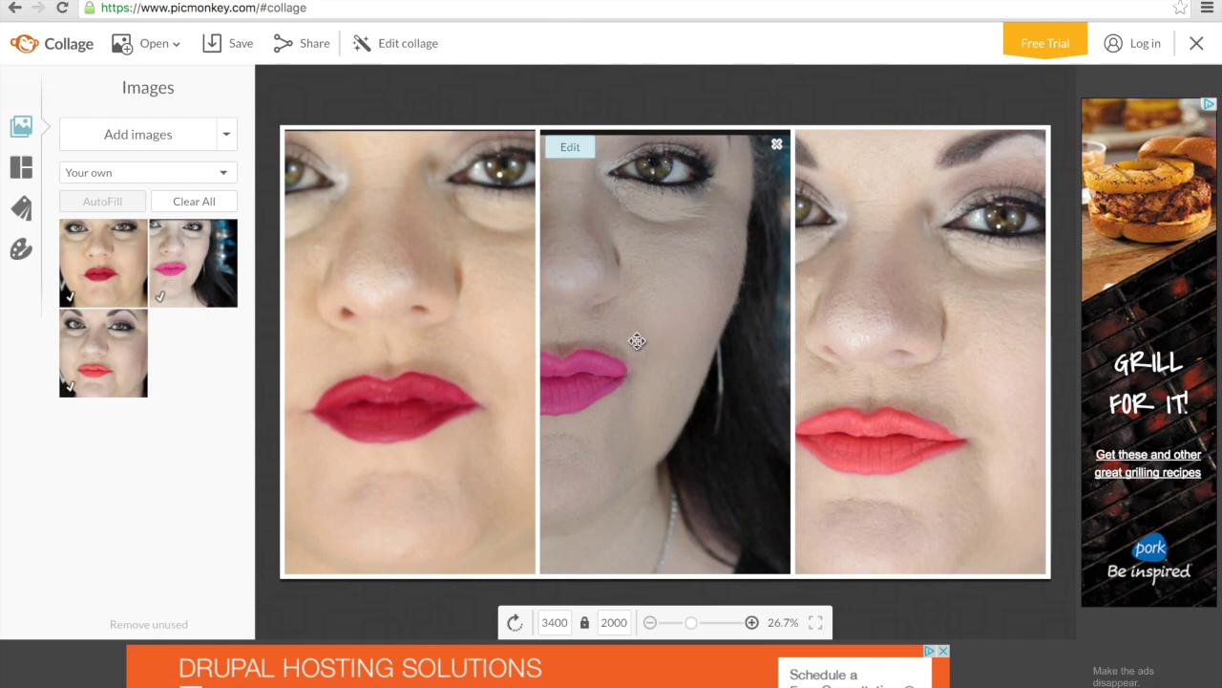
pyautogui.moveTo(637, 341); pyautogui.dragTo(681, 345)
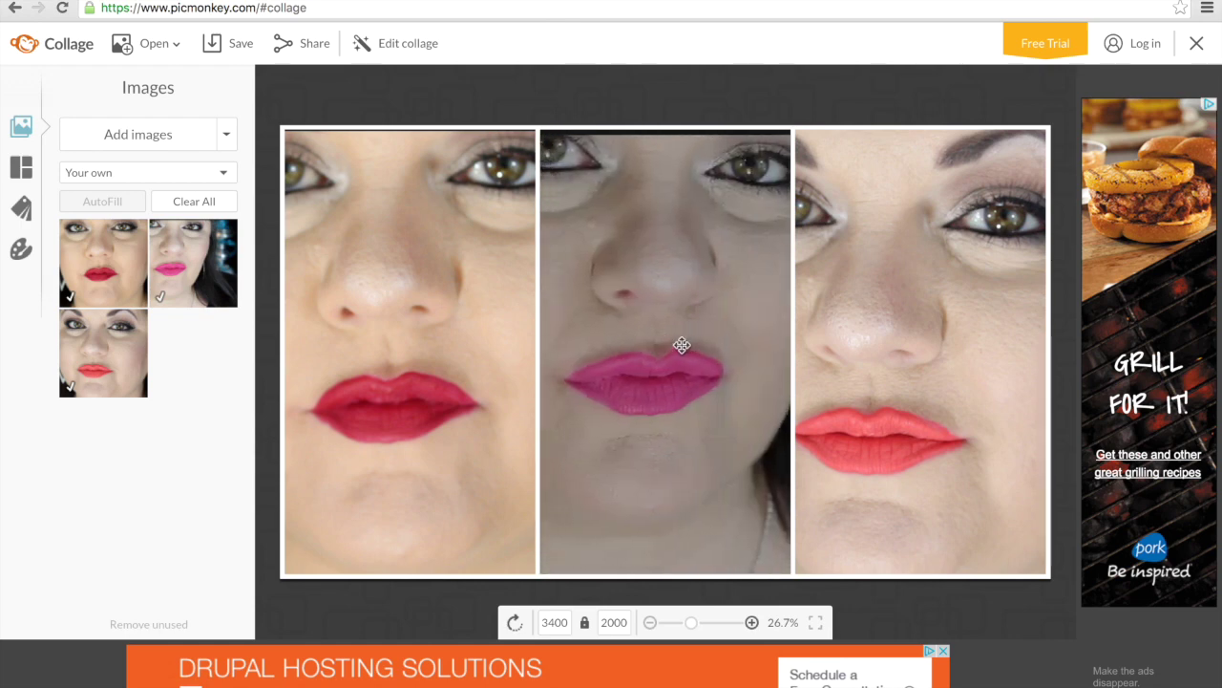
pyautogui.moveTo(849, 363); pyautogui.dragTo(960, 354)
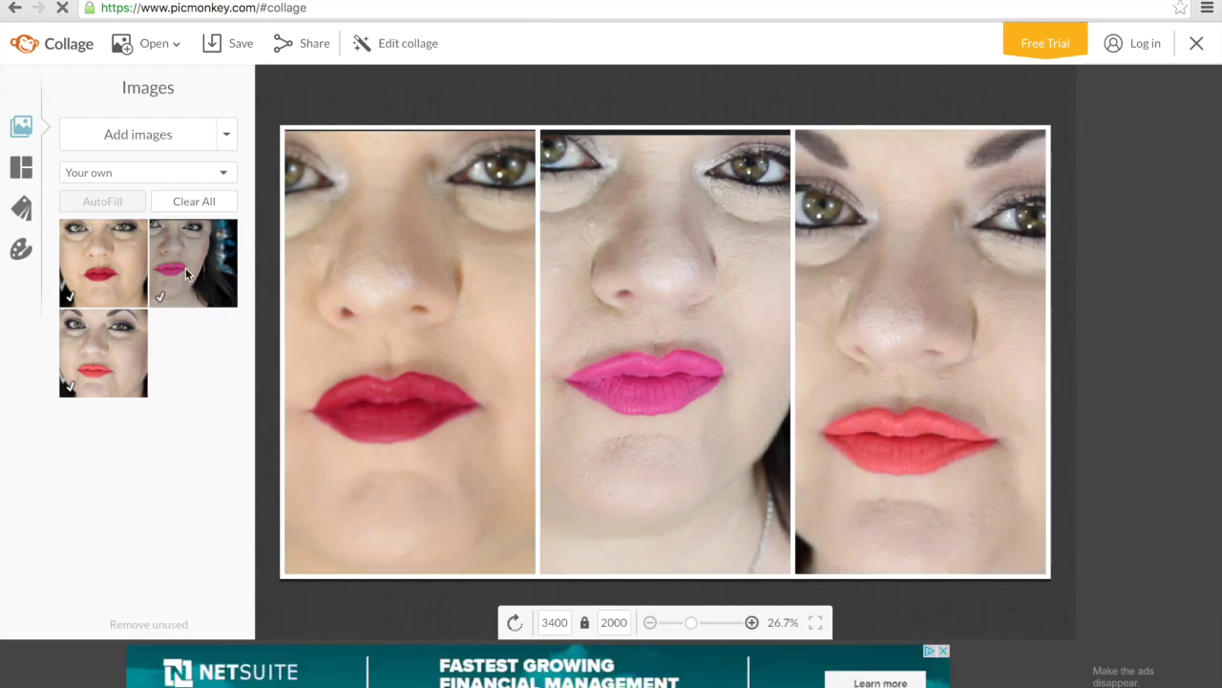
pyautogui.moveTo(187, 274); pyautogui.dragTo(646, 576)
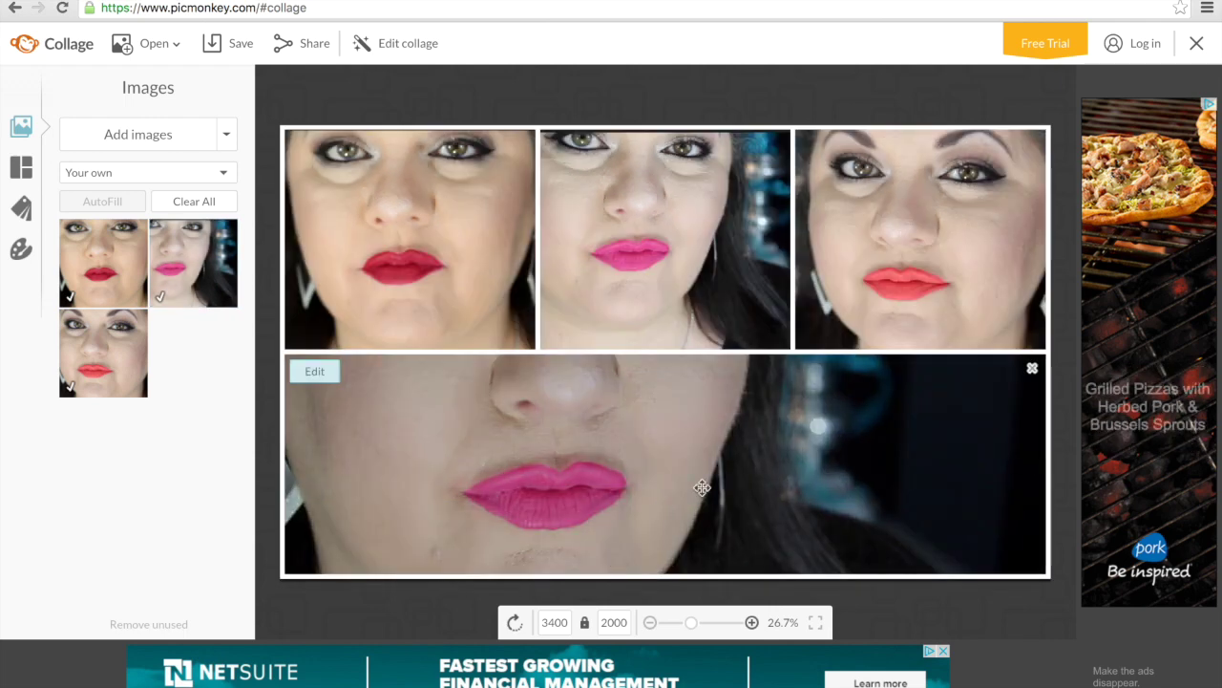
# Empty the bottom cell, make the top row taller, and reframe the middle and coral photos
pyautogui.click(1031, 368)
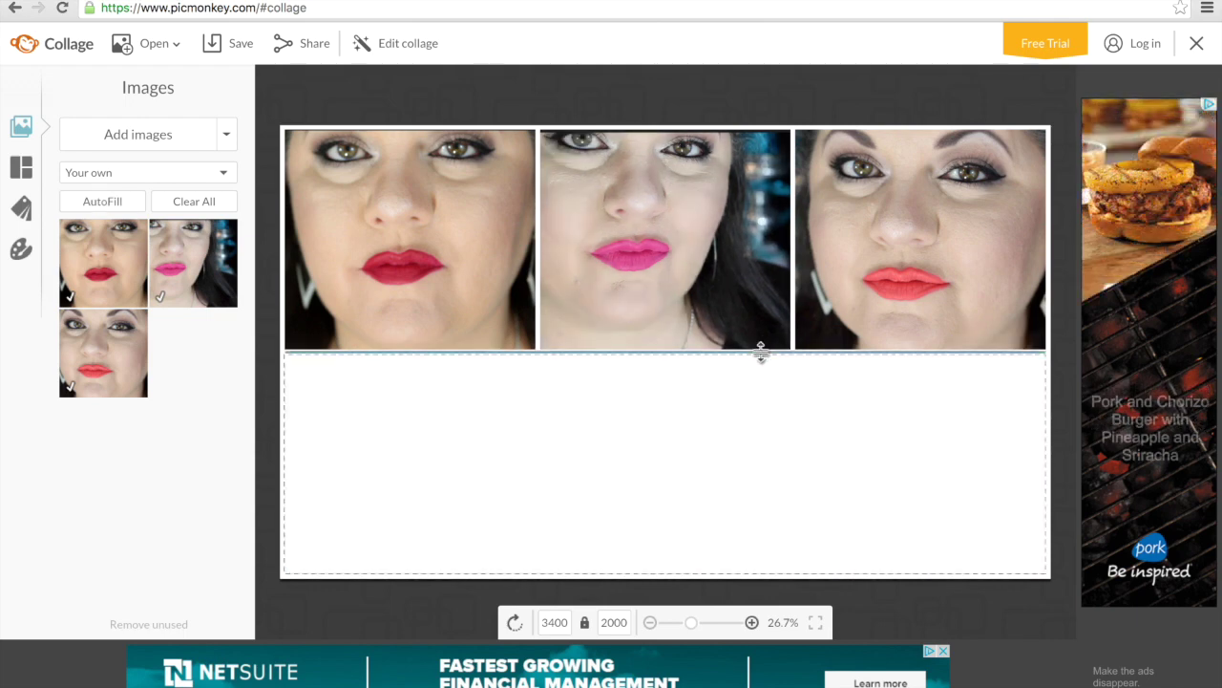
pyautogui.moveTo(759, 350); pyautogui.dragTo(766, 382)
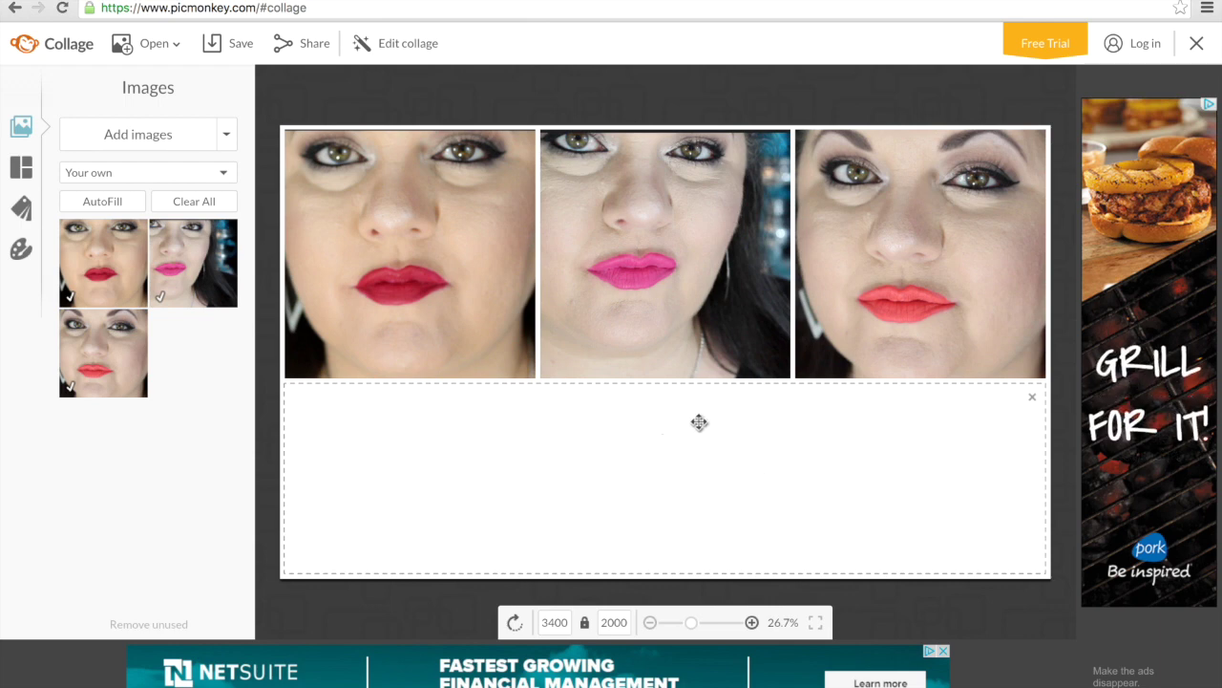
pyautogui.moveTo(628, 273); pyautogui.dragTo(663, 276)
pyautogui.moveTo(865, 276); pyautogui.dragTo(872, 277)
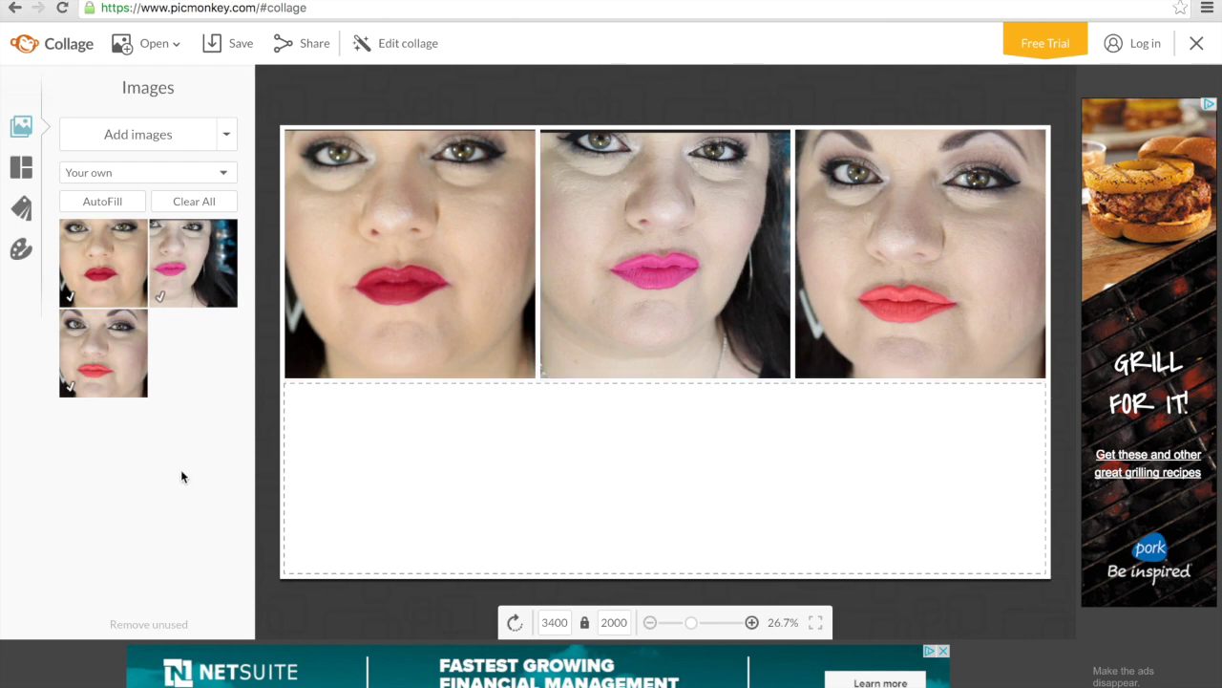
# Preview black, teal, yellow, red, purple and blue collage backgrounds, then return to white ffffff
pyautogui.click(20, 253)
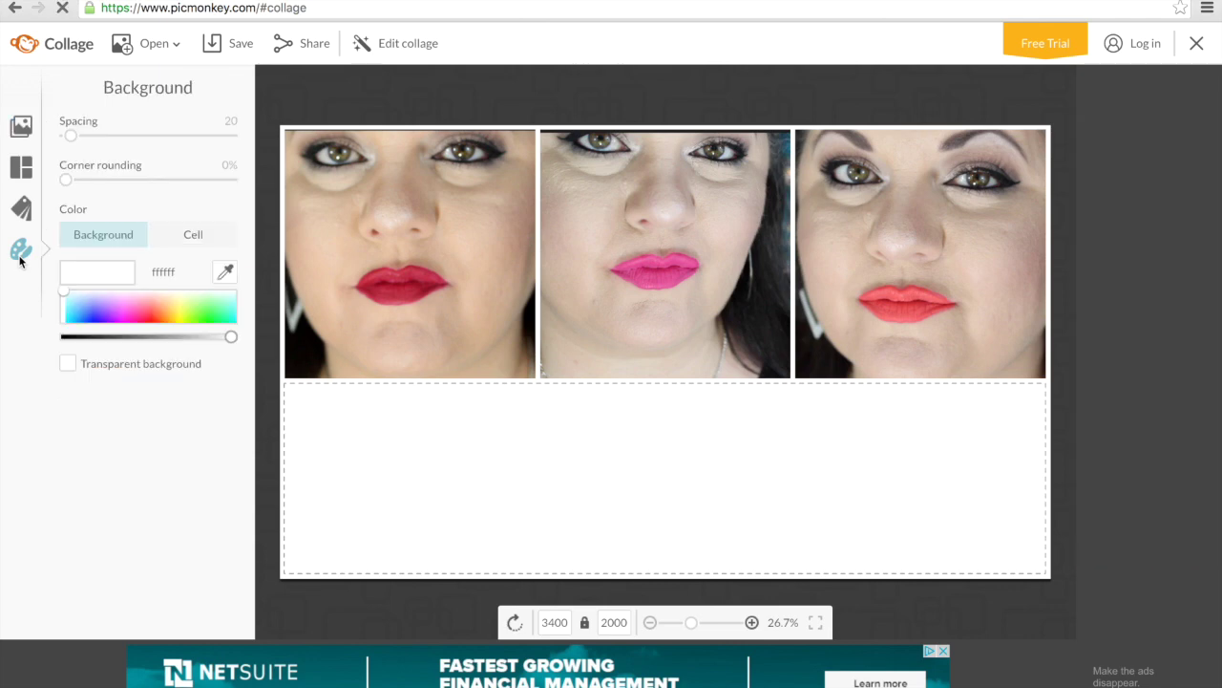
pyautogui.click(65, 336)
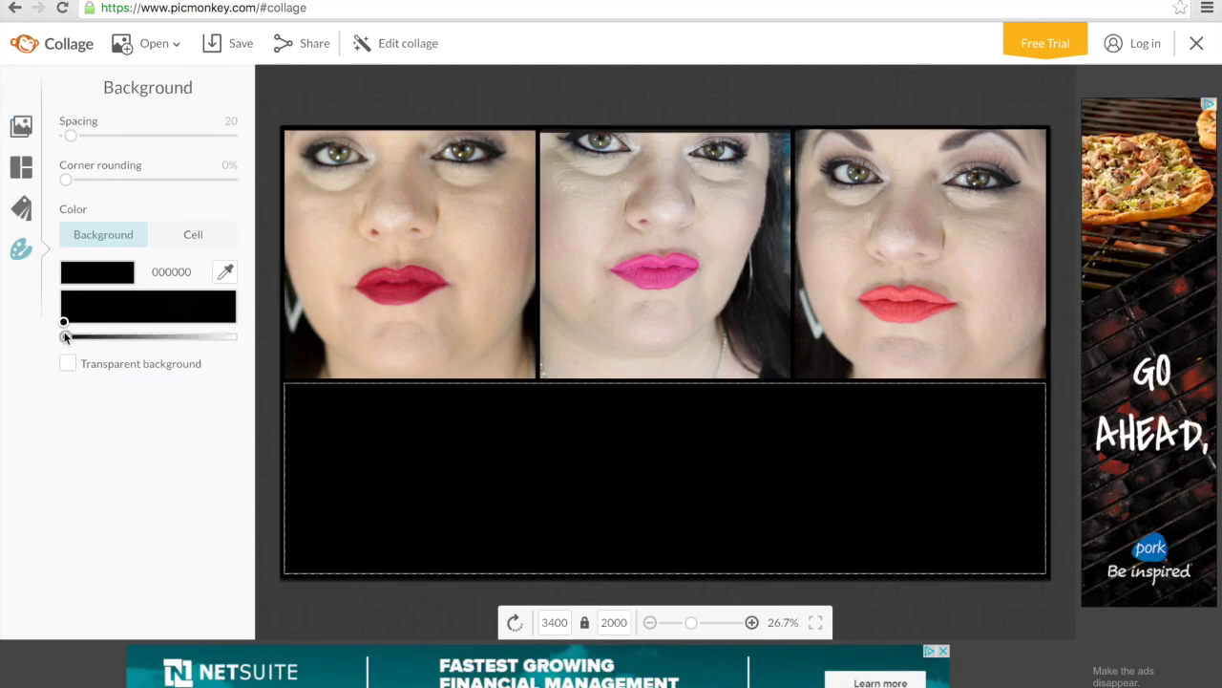
pyautogui.click(232, 338)
pyautogui.click(232, 339)
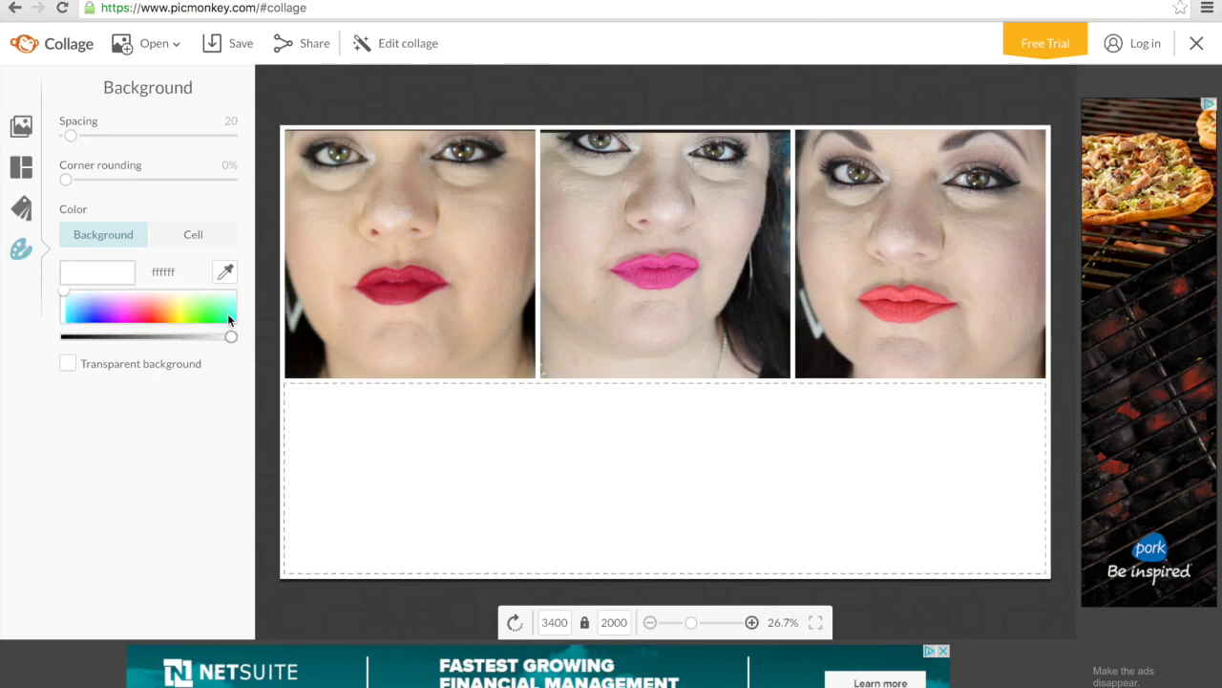
pyautogui.click(227, 313)
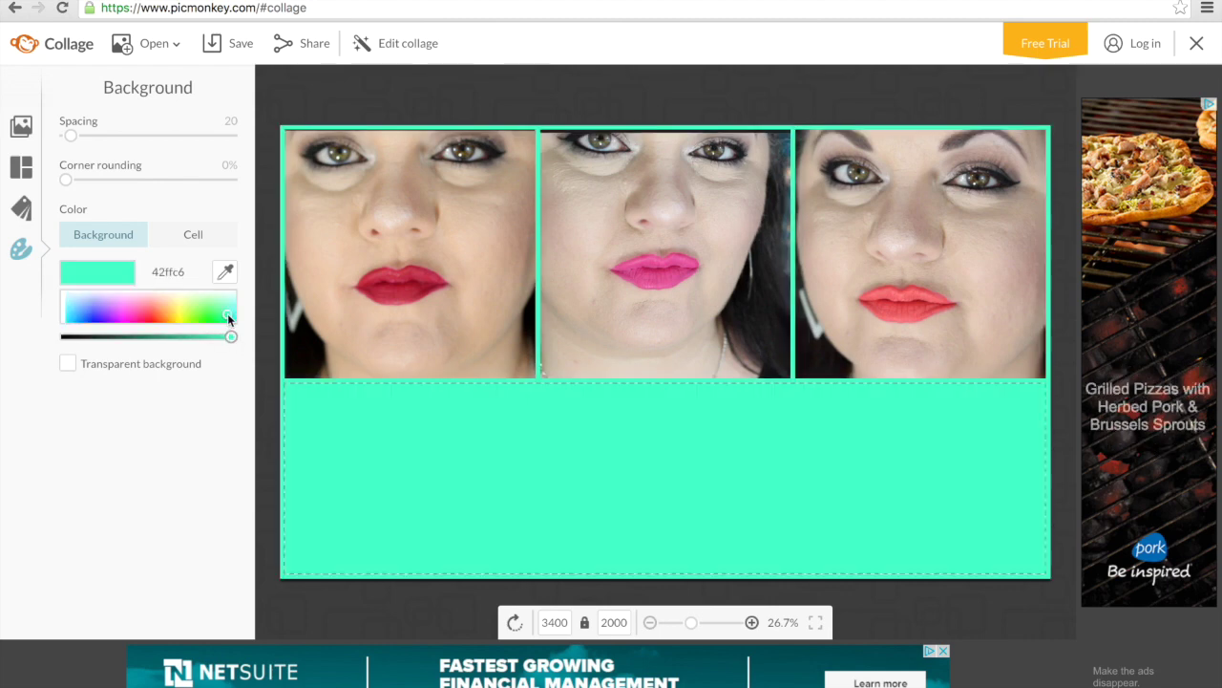
pyautogui.click(179, 315)
pyautogui.click(147, 316)
pyautogui.click(114, 314)
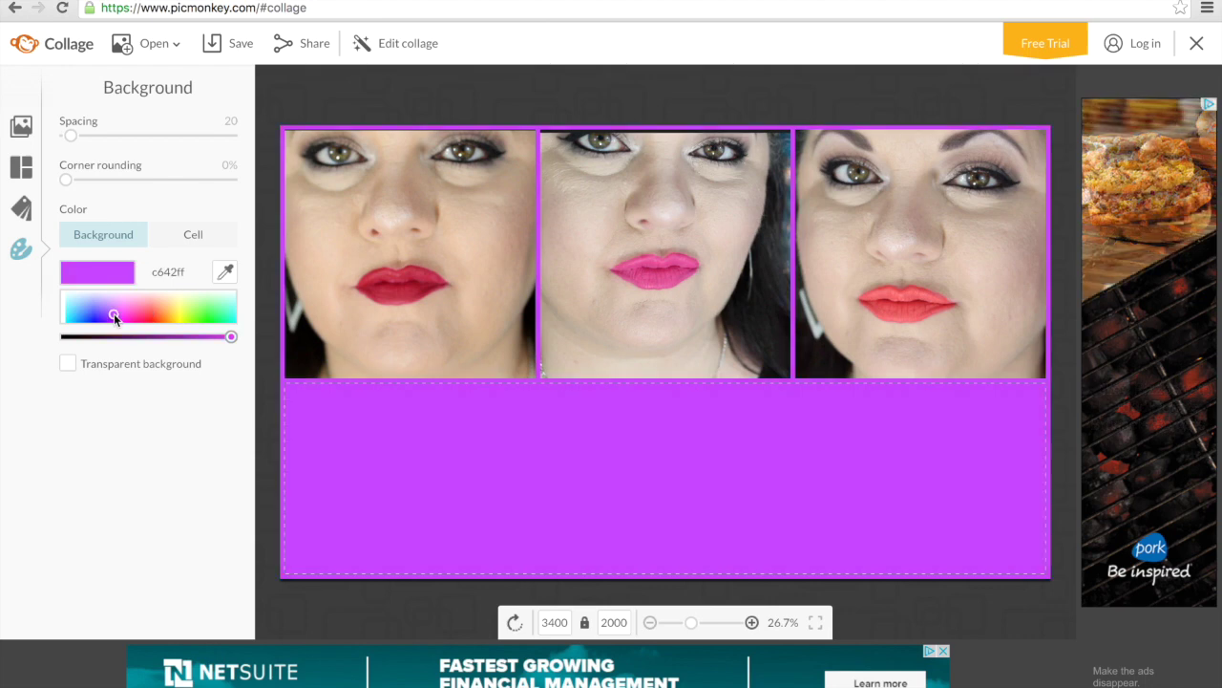
pyautogui.click(83, 311)
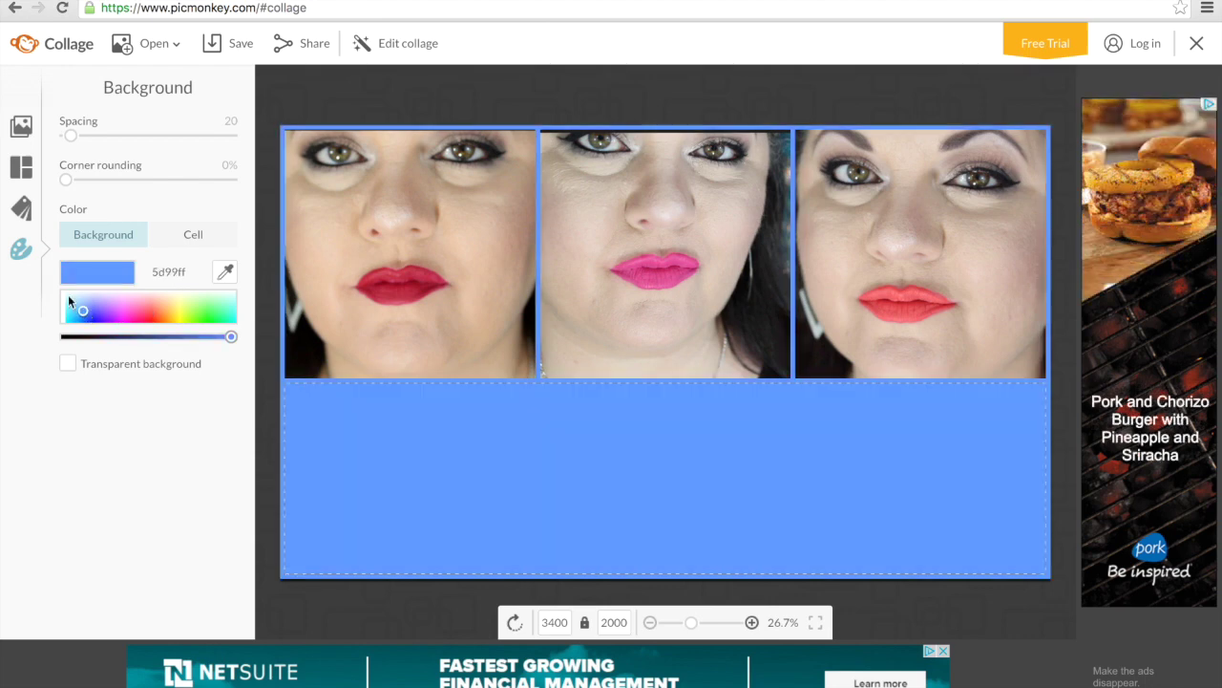
pyautogui.click(63, 289)
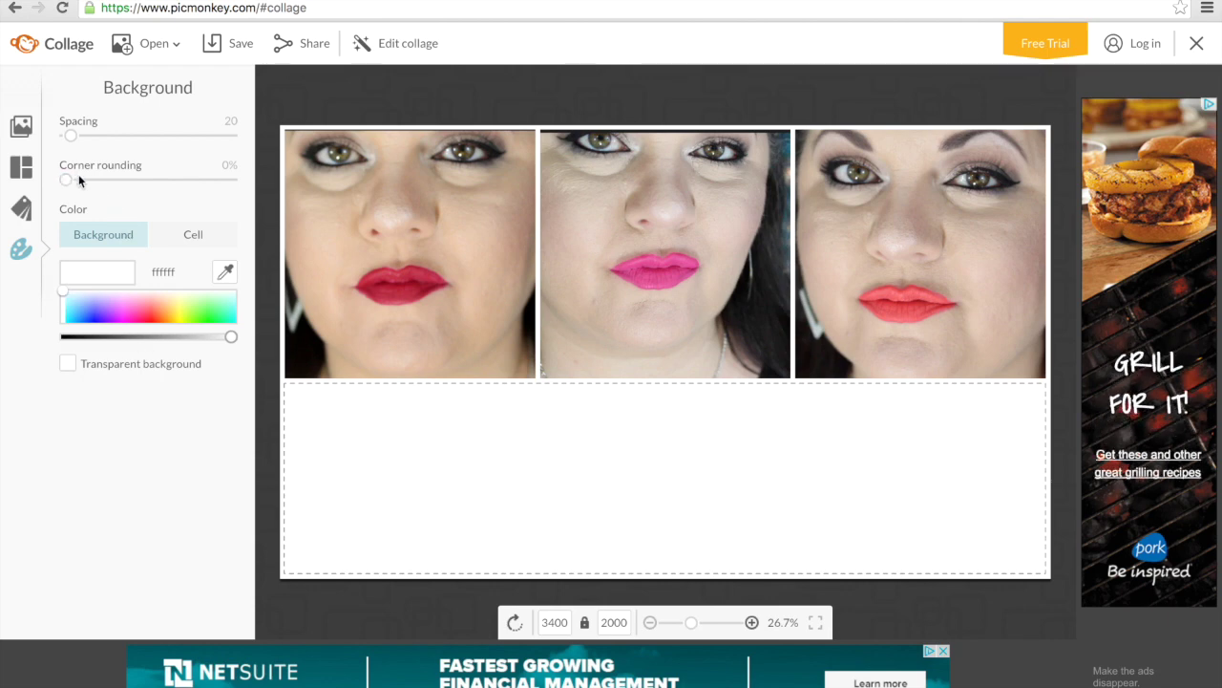
# Try corner rounding and wide spacing, then settle on 0% rounding and spacing 33
pyautogui.moveTo(69, 180)
pyautogui.mouseDown()
pyautogui.moveTo(258, 186)
pyautogui.moveTo(50, 176)
pyautogui.mouseUp()
pyautogui.moveTo(77, 135)
pyautogui.mouseDown()
pyautogui.moveTo(182, 139)
pyautogui.moveTo(56, 143)
pyautogui.mouseUp()
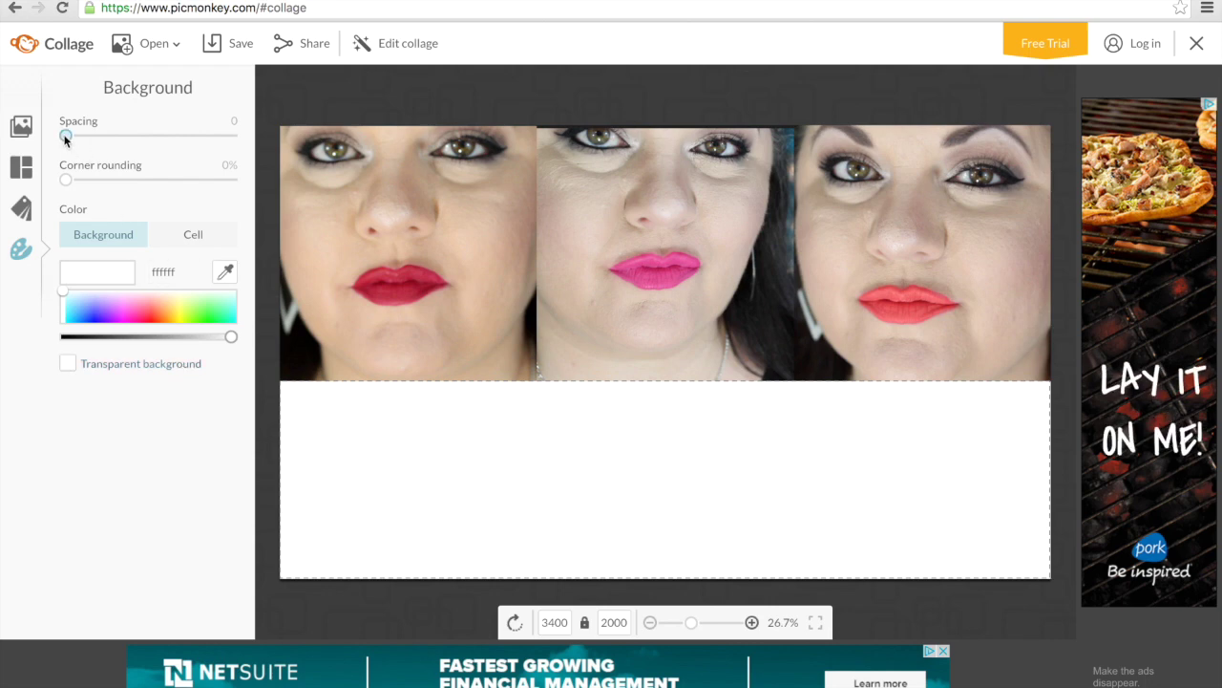
pyautogui.moveTo(65, 137); pyautogui.dragTo(73, 140)
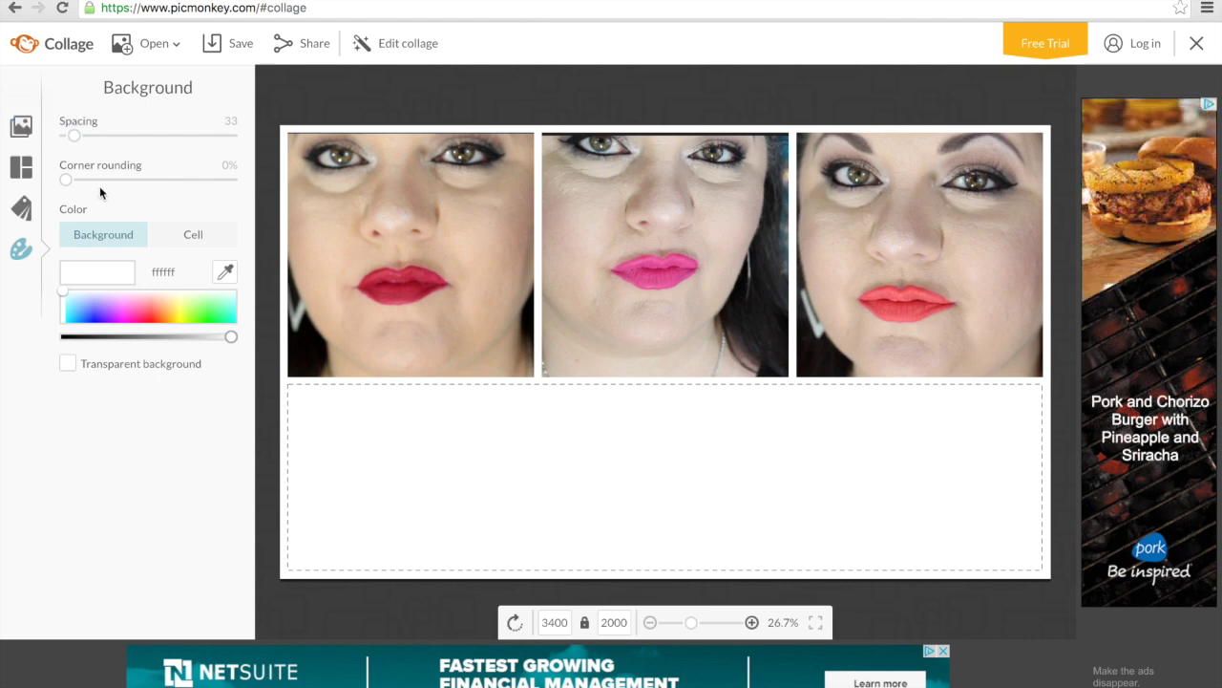
# Open the collage in the Editor and add a Geometric rounded-rectangle overlay
pyautogui.click(408, 48)
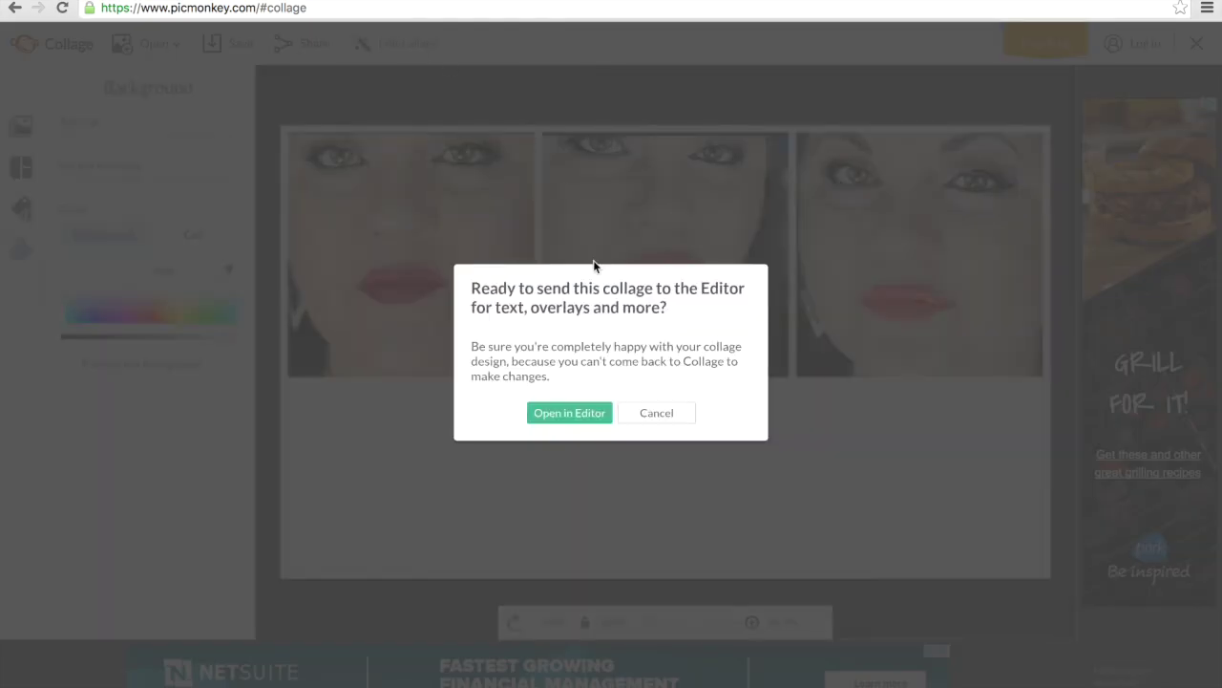
pyautogui.click(577, 411)
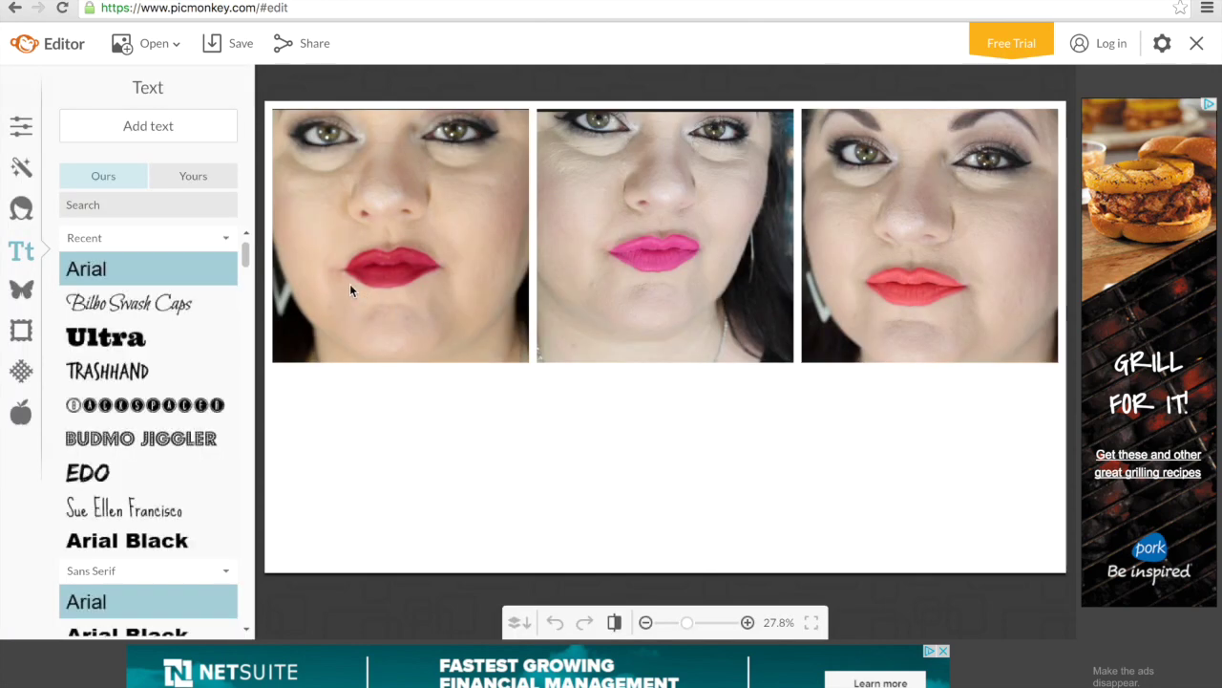
pyautogui.click(25, 291)
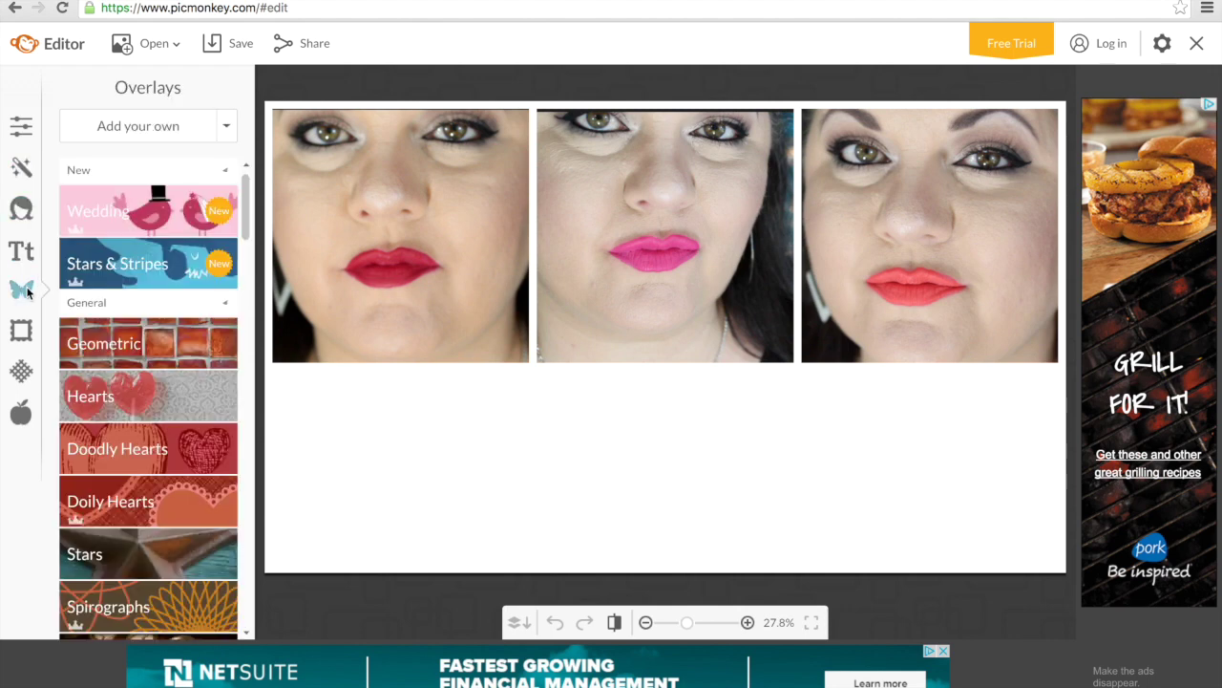
pyautogui.click(138, 347)
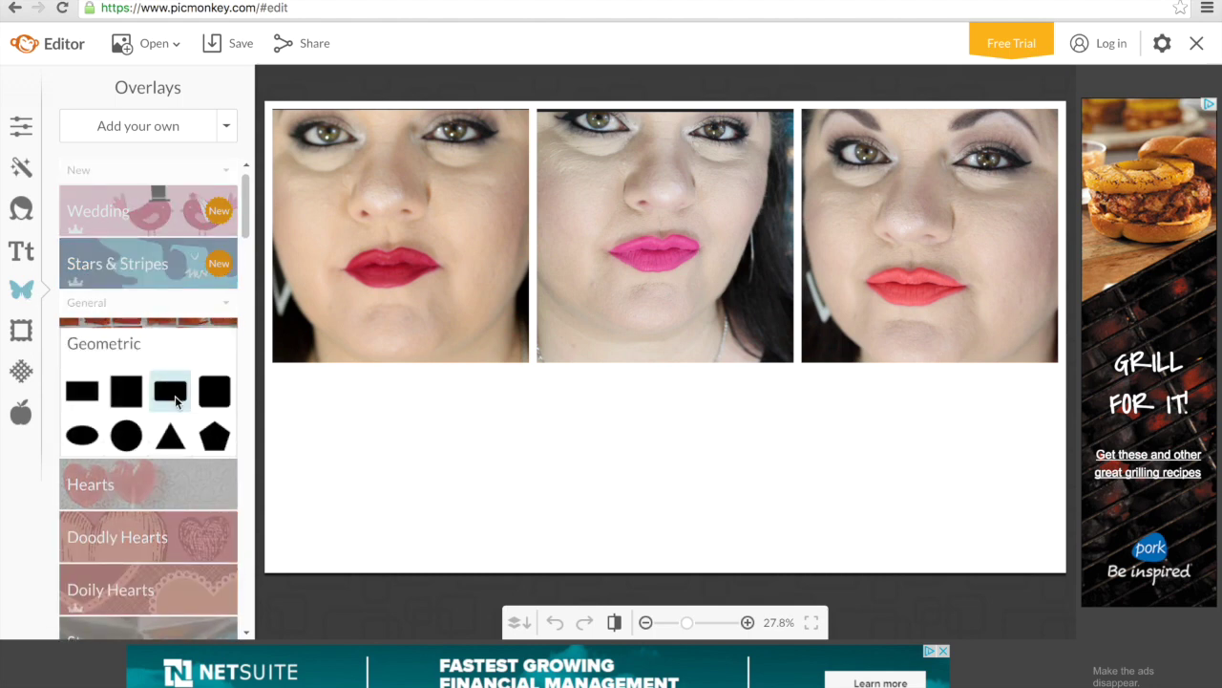
pyautogui.click(172, 391)
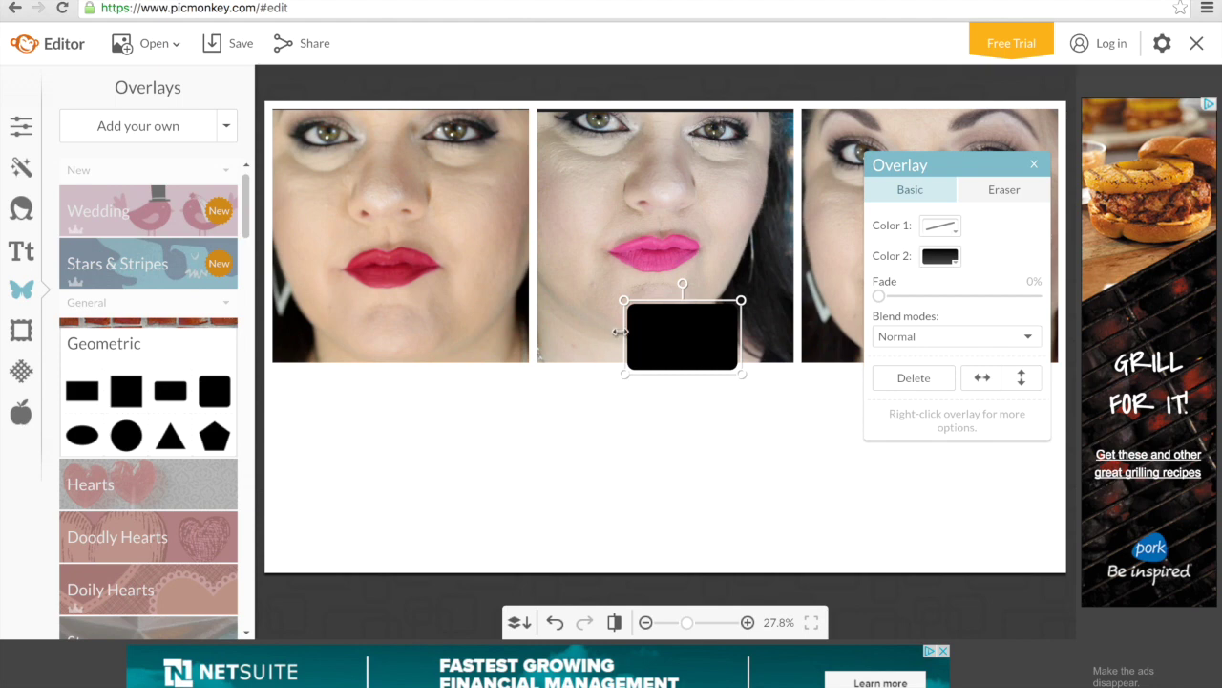
# Stretch the rounded rectangle full width, move it below the photos, and make it taller
pyautogui.moveTo(620, 331); pyautogui.dragTo(404, 338)
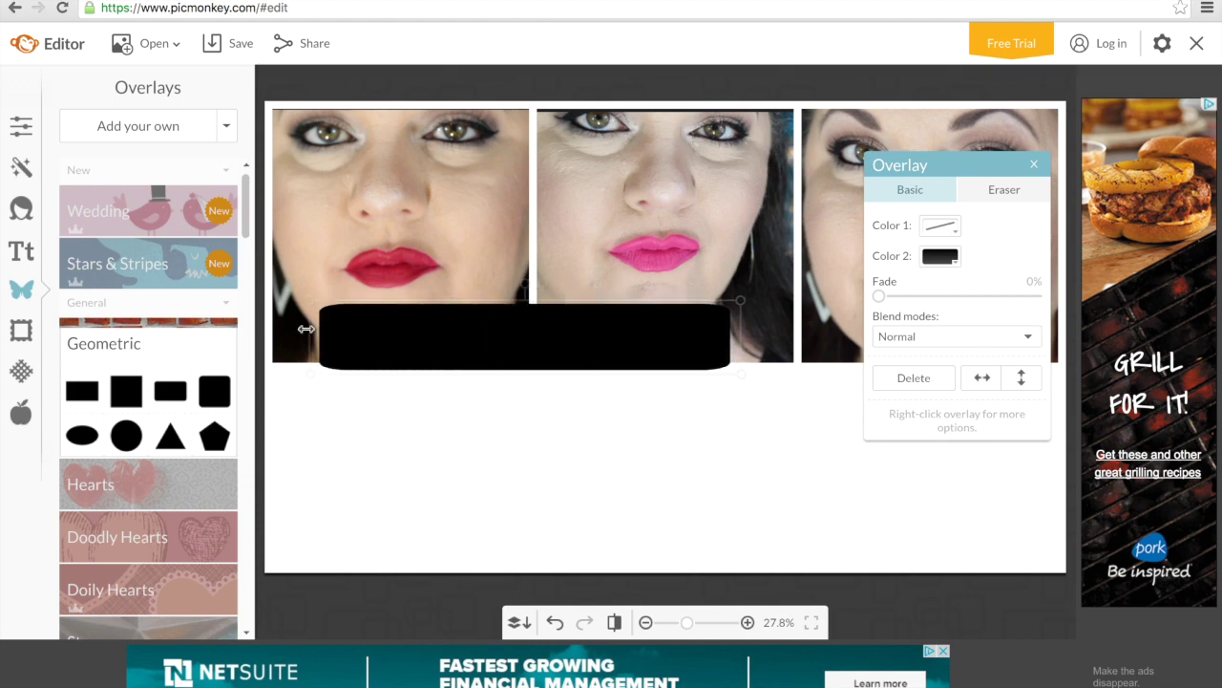
pyautogui.moveTo(305, 328); pyautogui.dragTo(298, 326)
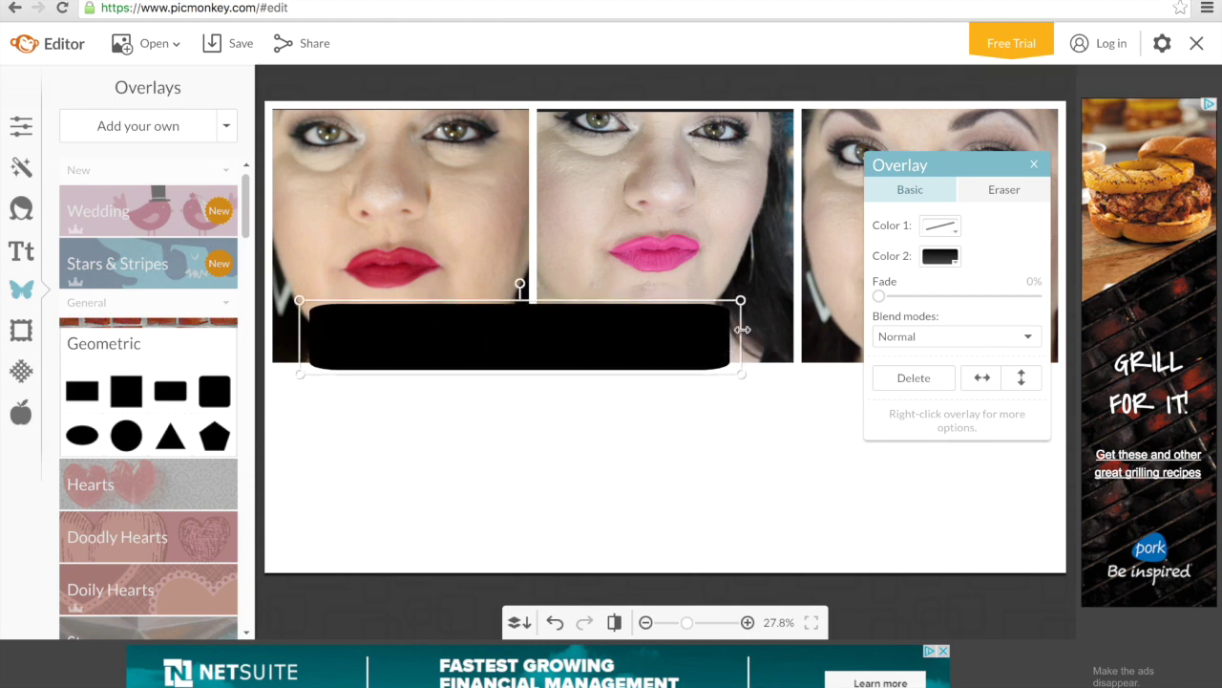
pyautogui.moveTo(741, 327); pyautogui.dragTo(1039, 331)
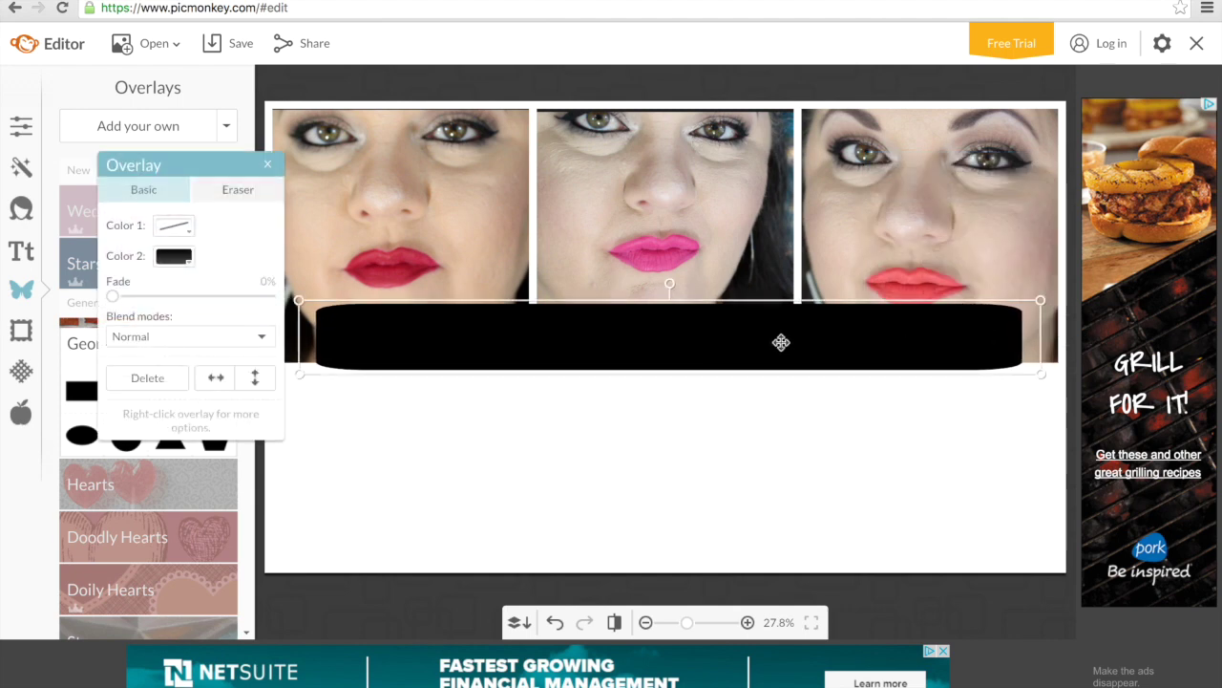
pyautogui.moveTo(775, 343); pyautogui.dragTo(775, 443)
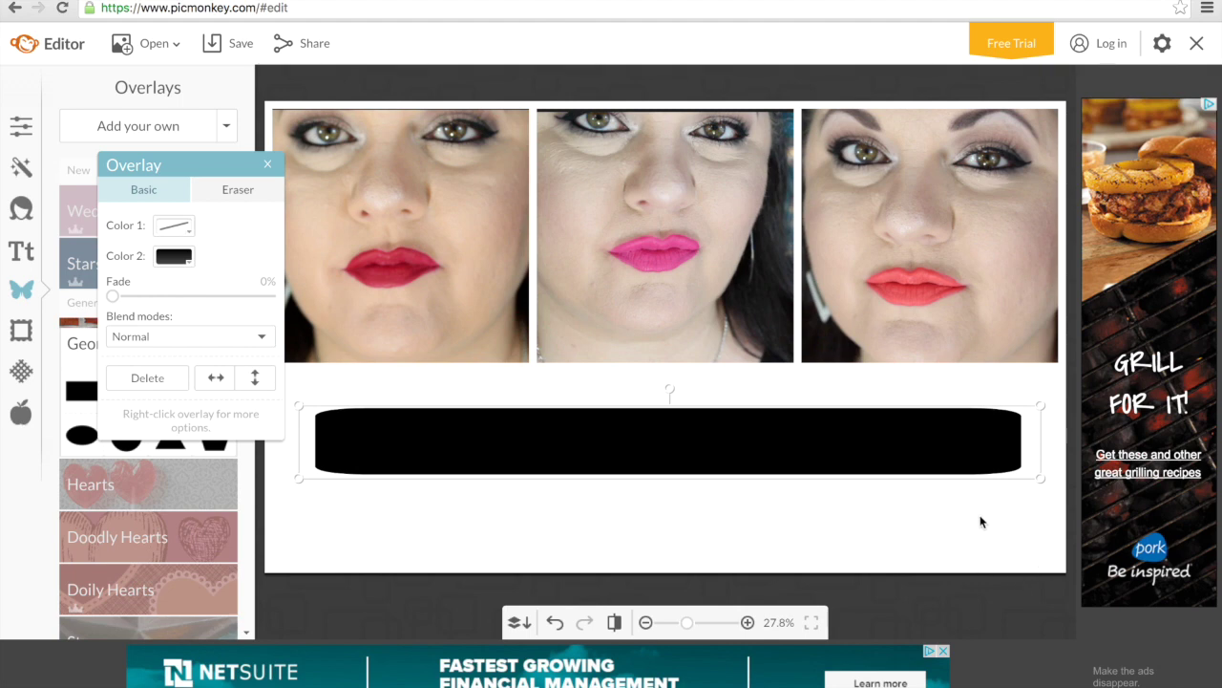
pyautogui.moveTo(671, 467); pyautogui.dragTo(672, 491)
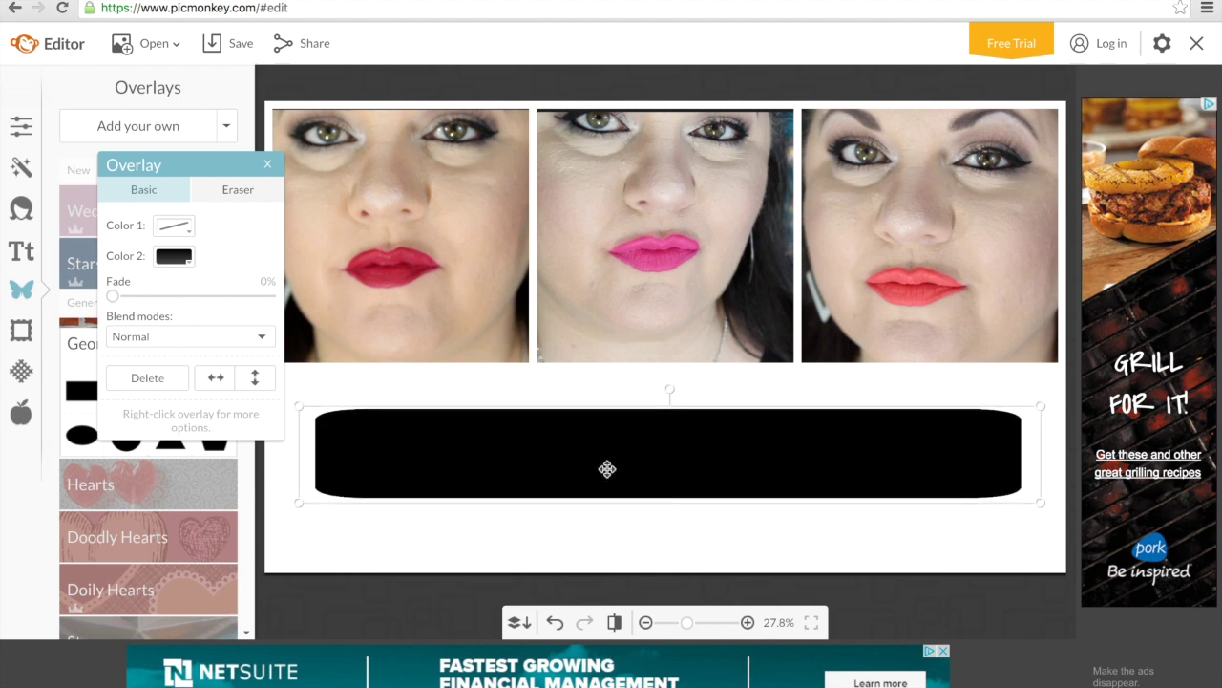
# Fill the rounded banner with cyan 00ffff and give it a black outline
pyautogui.click(175, 256)
pyautogui.click(245, 363)
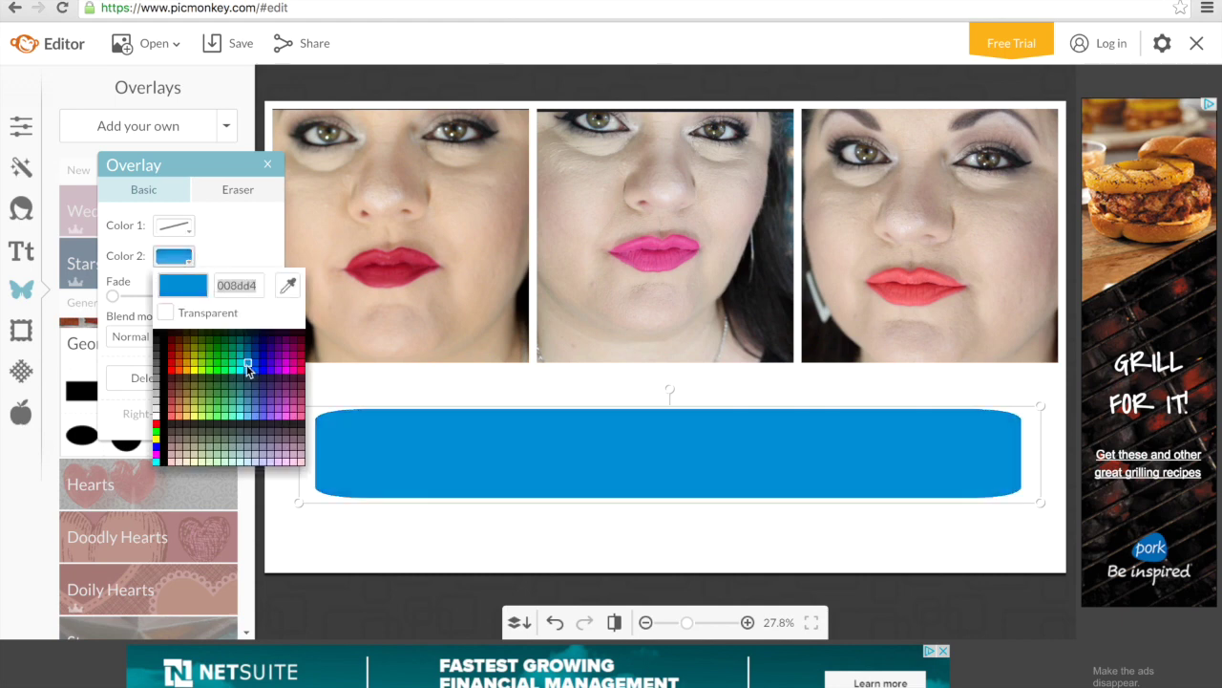
pyautogui.click(240, 372)
pyautogui.click(240, 373)
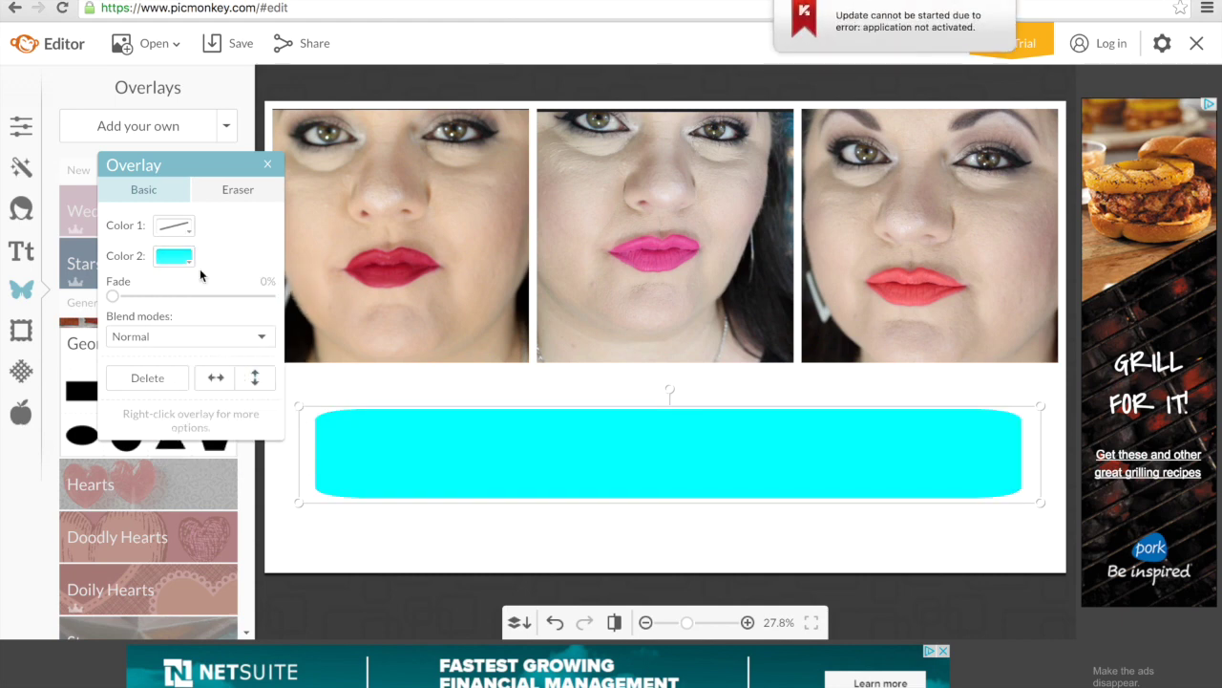
pyautogui.click(187, 233)
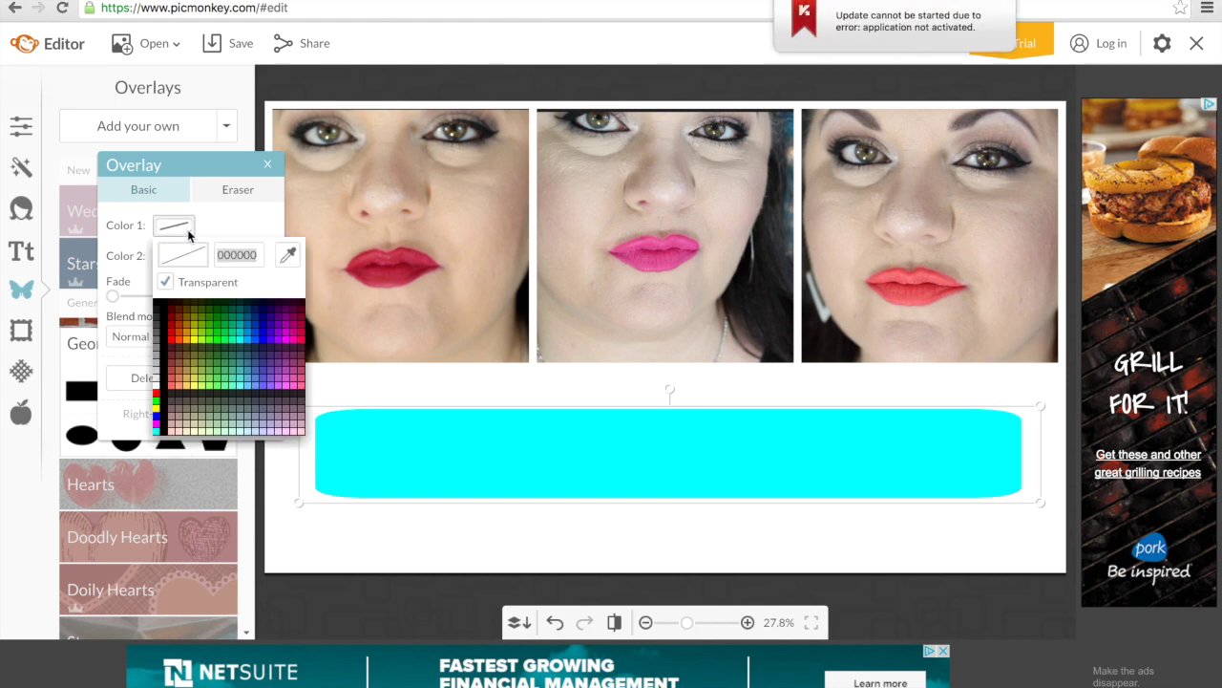
pyautogui.click(157, 303)
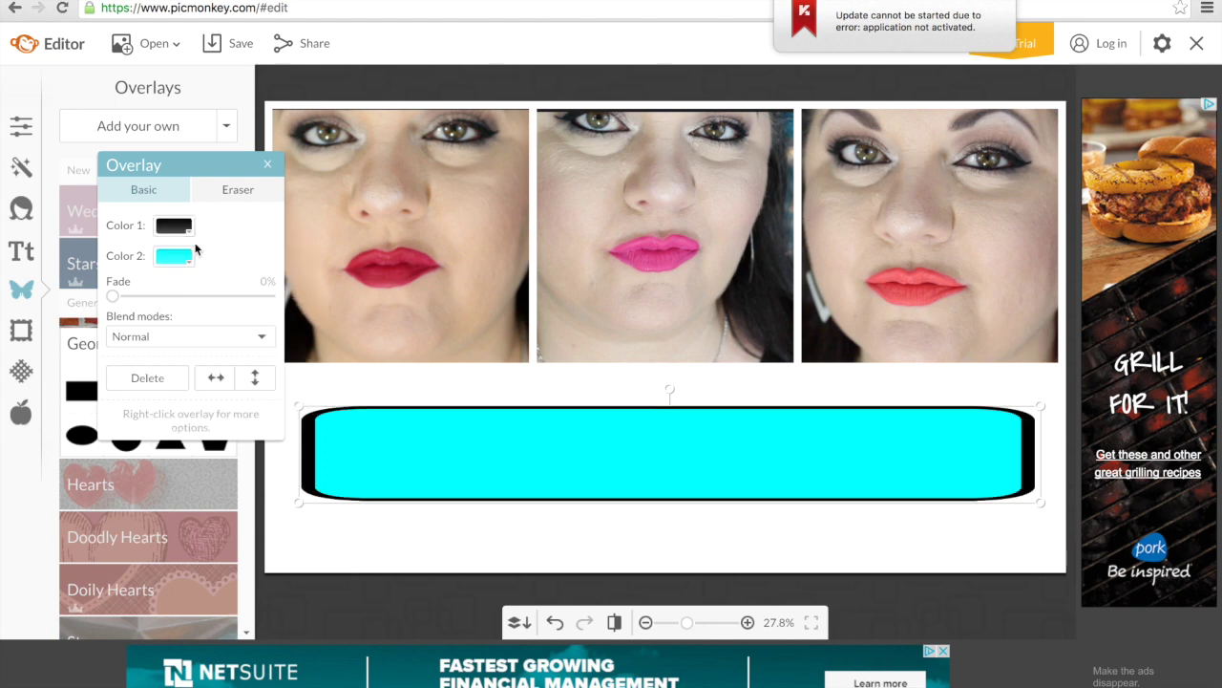
pyautogui.click(267, 167)
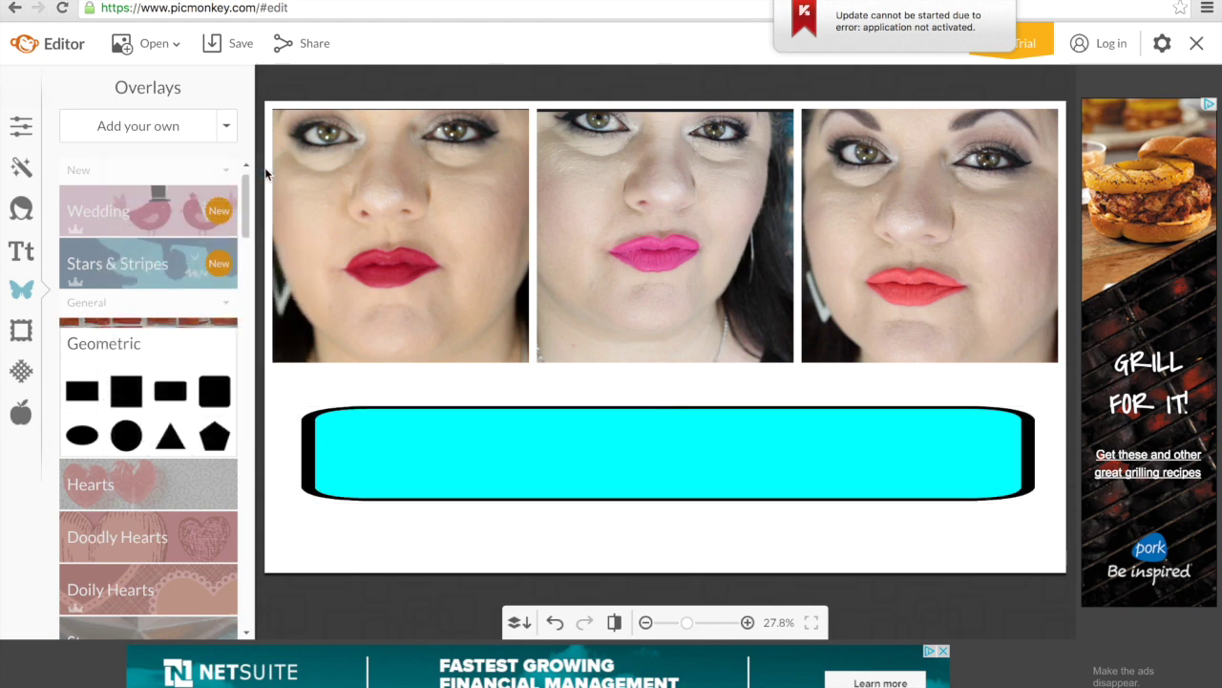
# Add a centred text box in the circle-lettered Backspacer font reading 'ITAY LIQUID LIPSTICK'
pyautogui.click(15, 251)
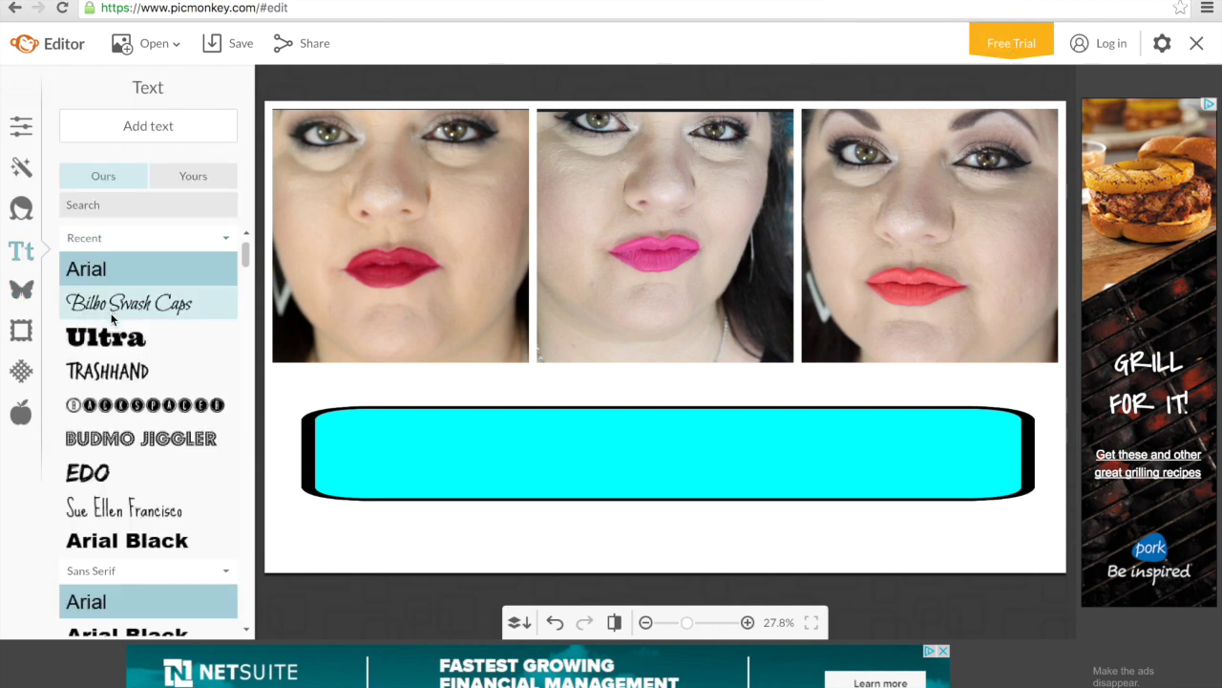
pyautogui.click(131, 411)
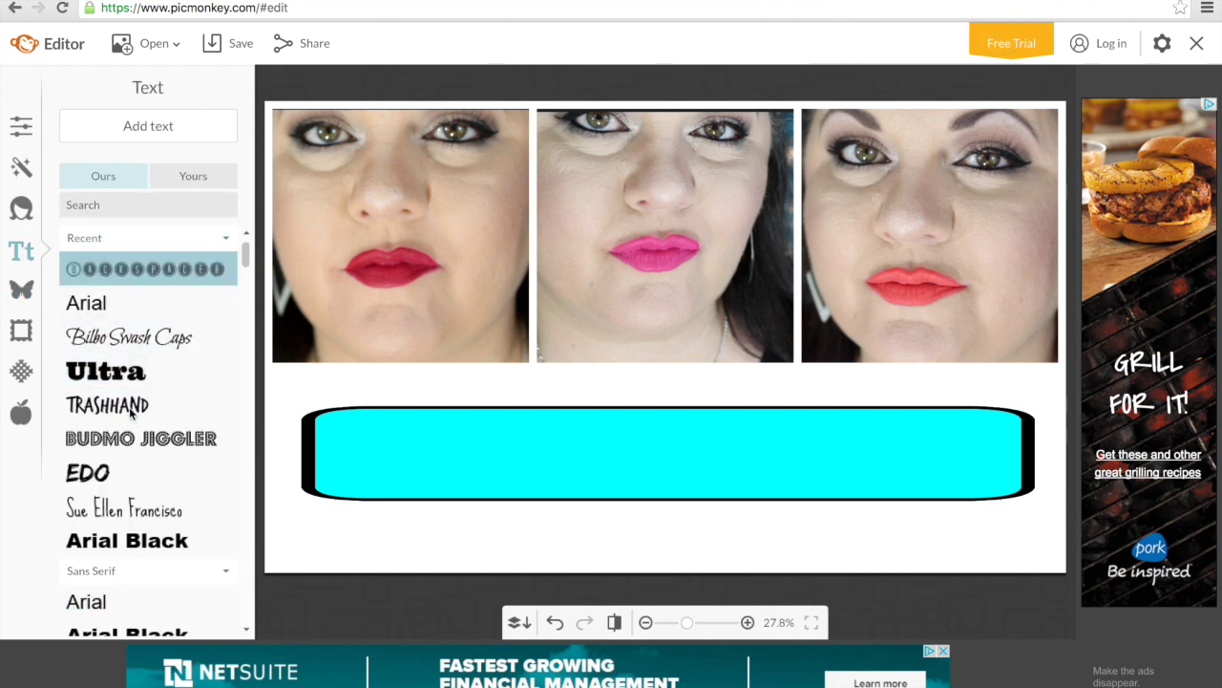
pyautogui.click(148, 126)
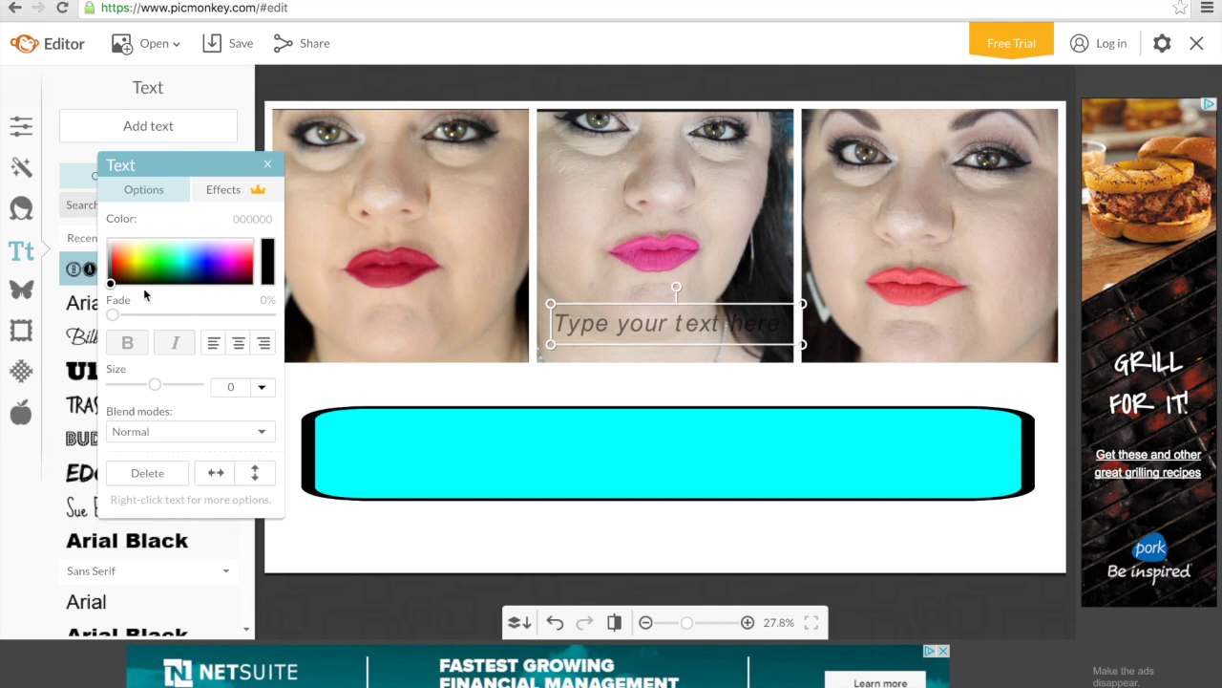
pyautogui.click(239, 346)
pyautogui.click(624, 326)
pyautogui.write('STAY')
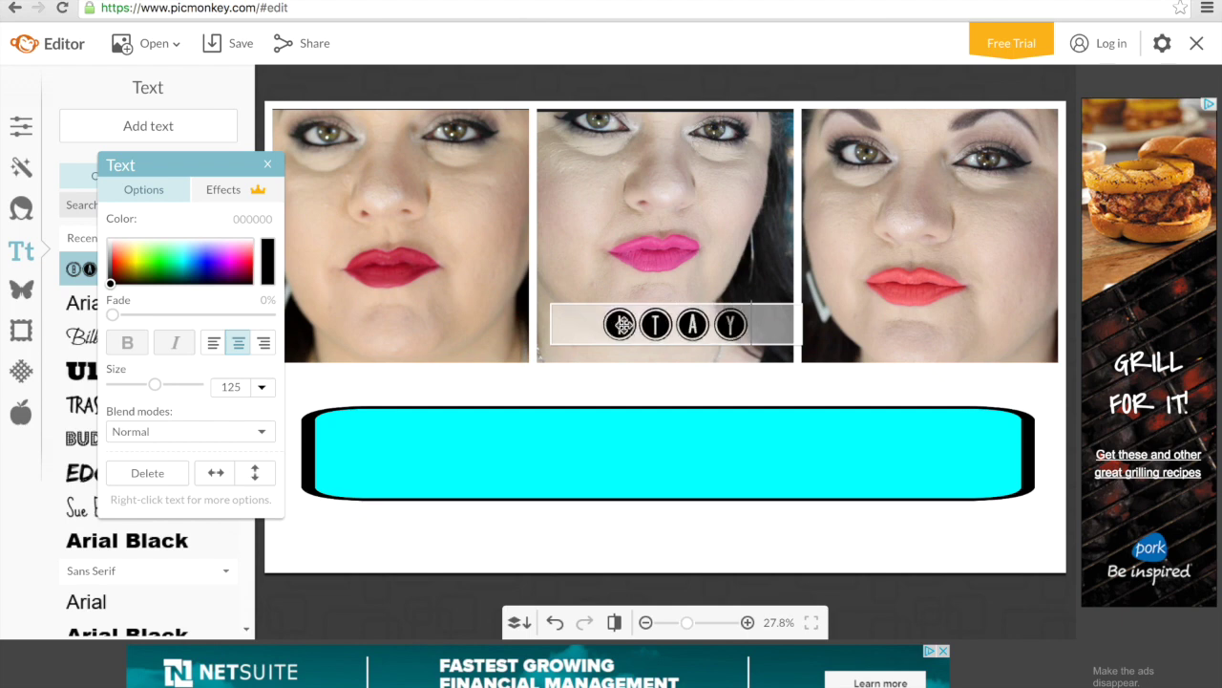
pyautogui.write(' LIQU')
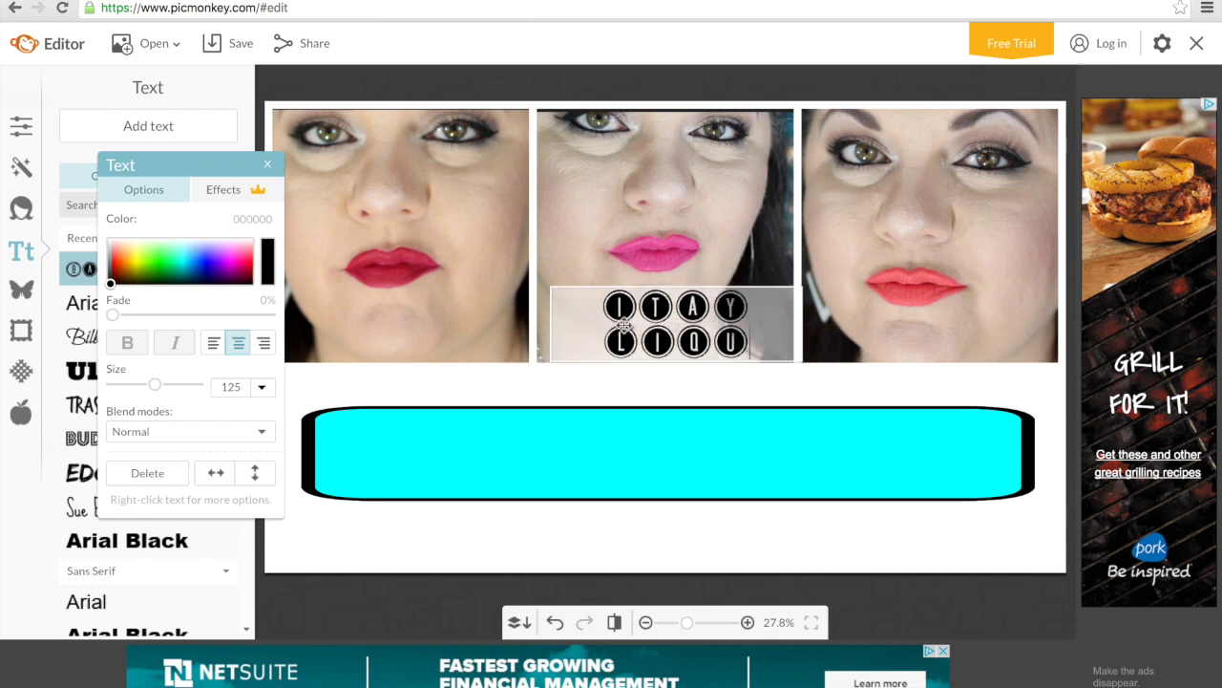
pyautogui.write('ID LIPSTICK')
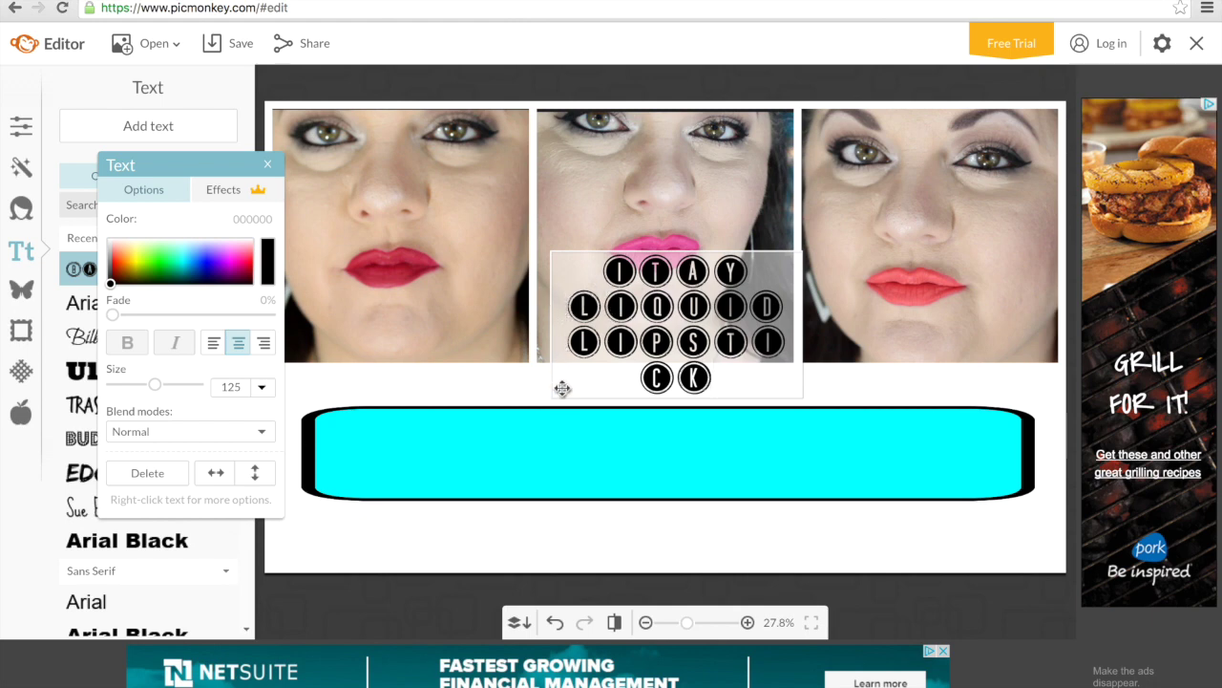
# Widen the 'ITAY LIQUID LIPSTICK' text box to a single line and move it onto the cyan banner
pyautogui.click(493, 386)
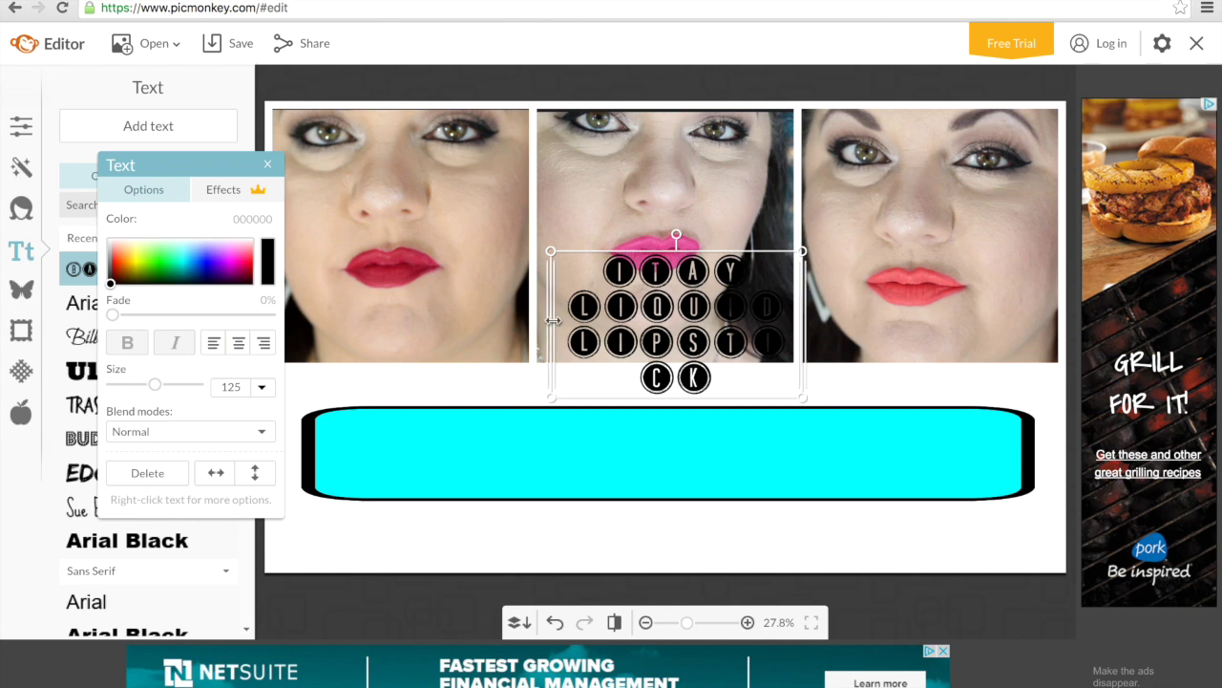
pyautogui.moveTo(552, 321); pyautogui.dragTo(314, 324)
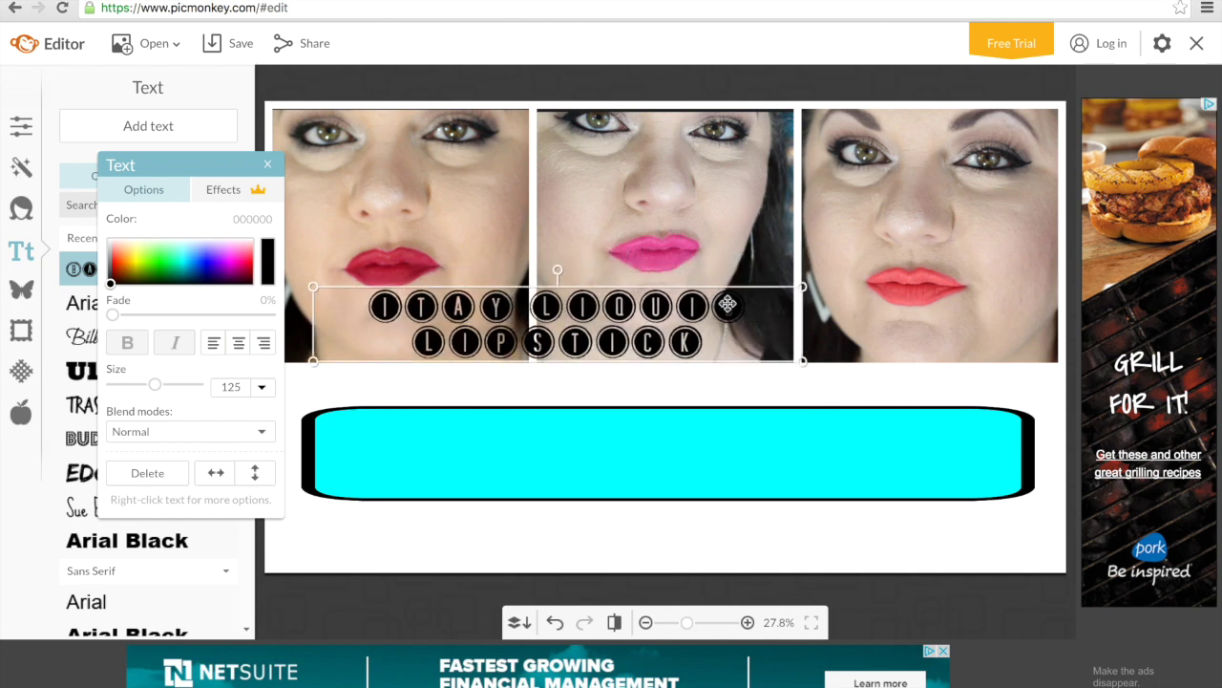
pyautogui.moveTo(803, 320); pyautogui.dragTo(1024, 334)
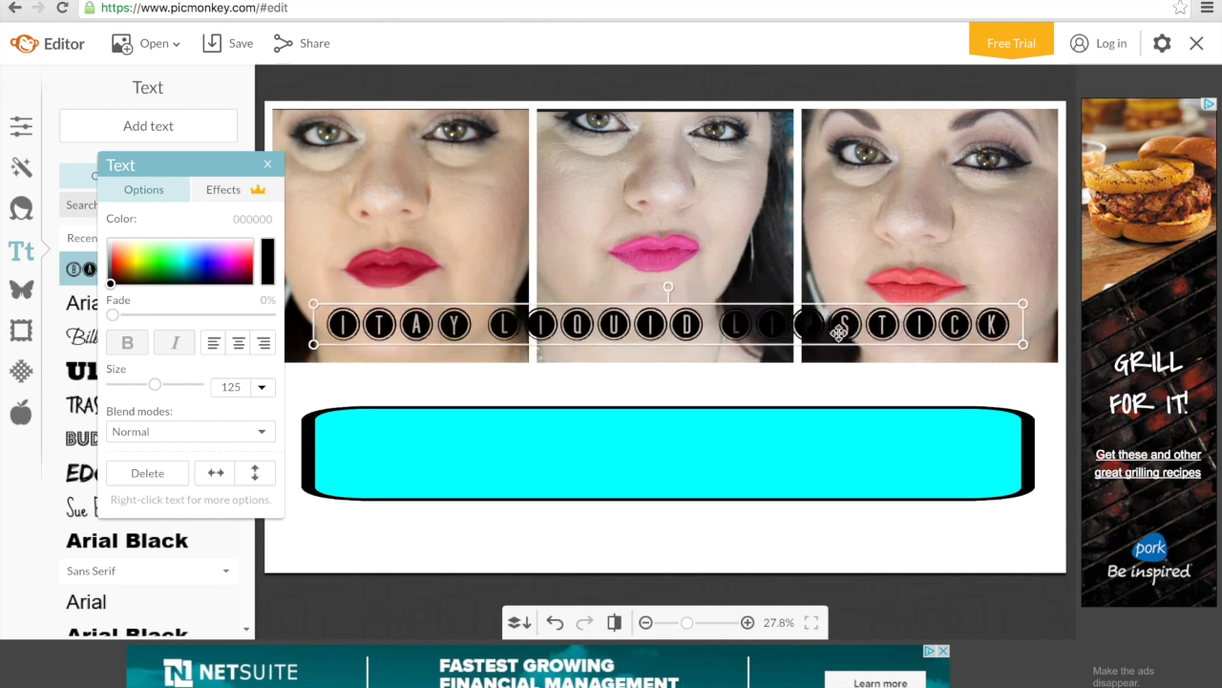
pyautogui.moveTo(814, 330); pyautogui.dragTo(812, 457)
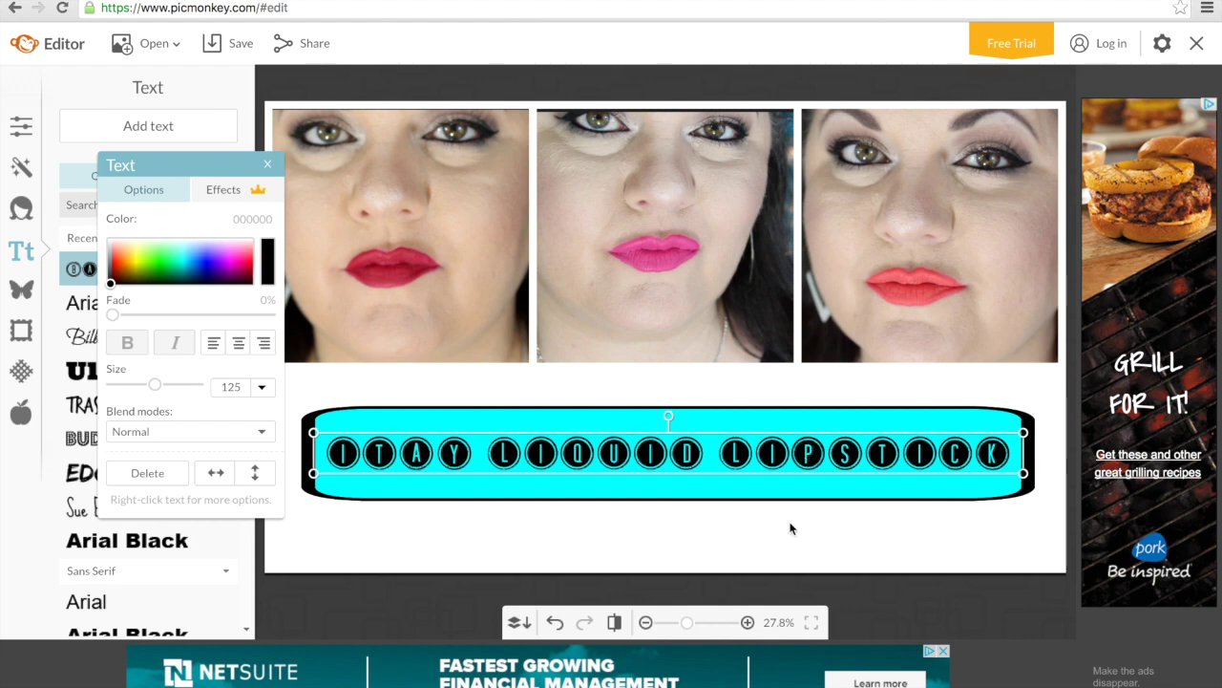
# Add a new magenta text box in the Bilbo Swash Caps script font
pyautogui.click(267, 164)
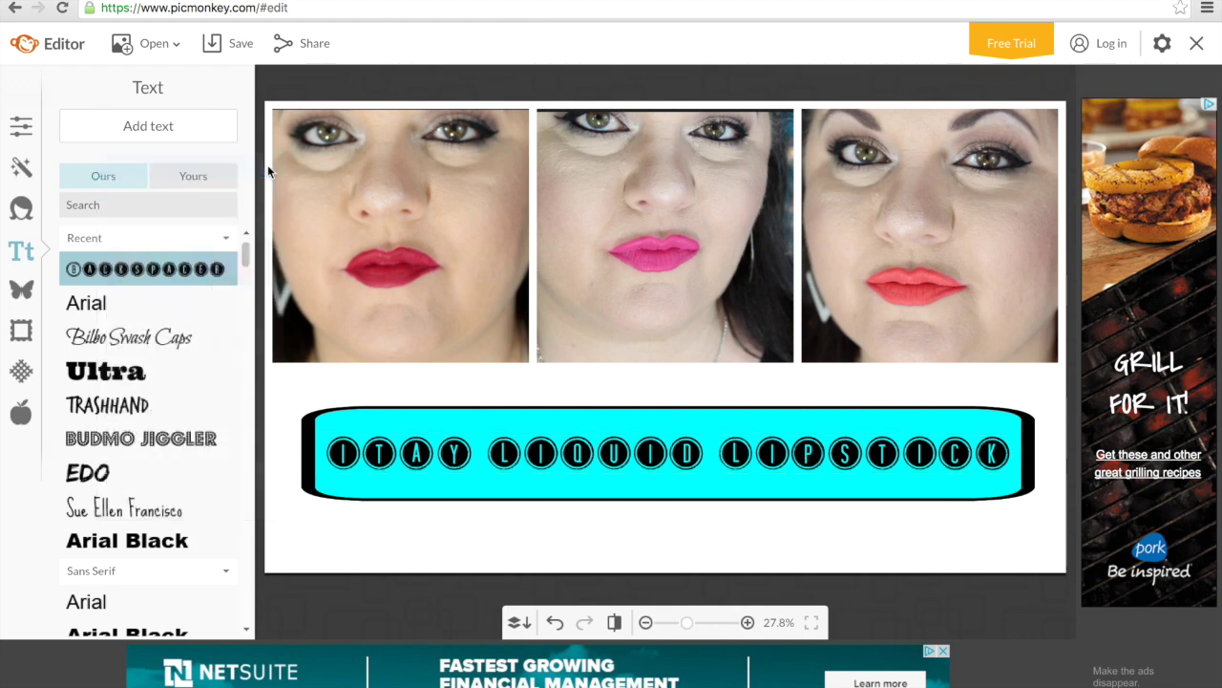
pyautogui.click(132, 339)
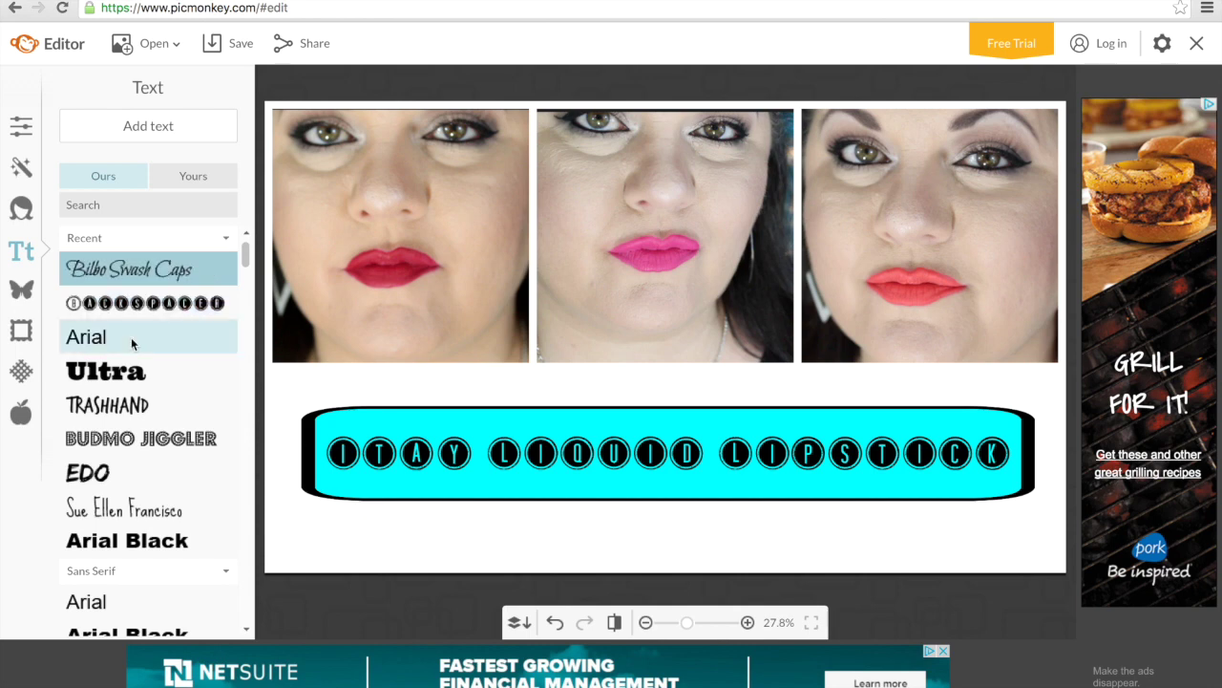
pyautogui.click(146, 127)
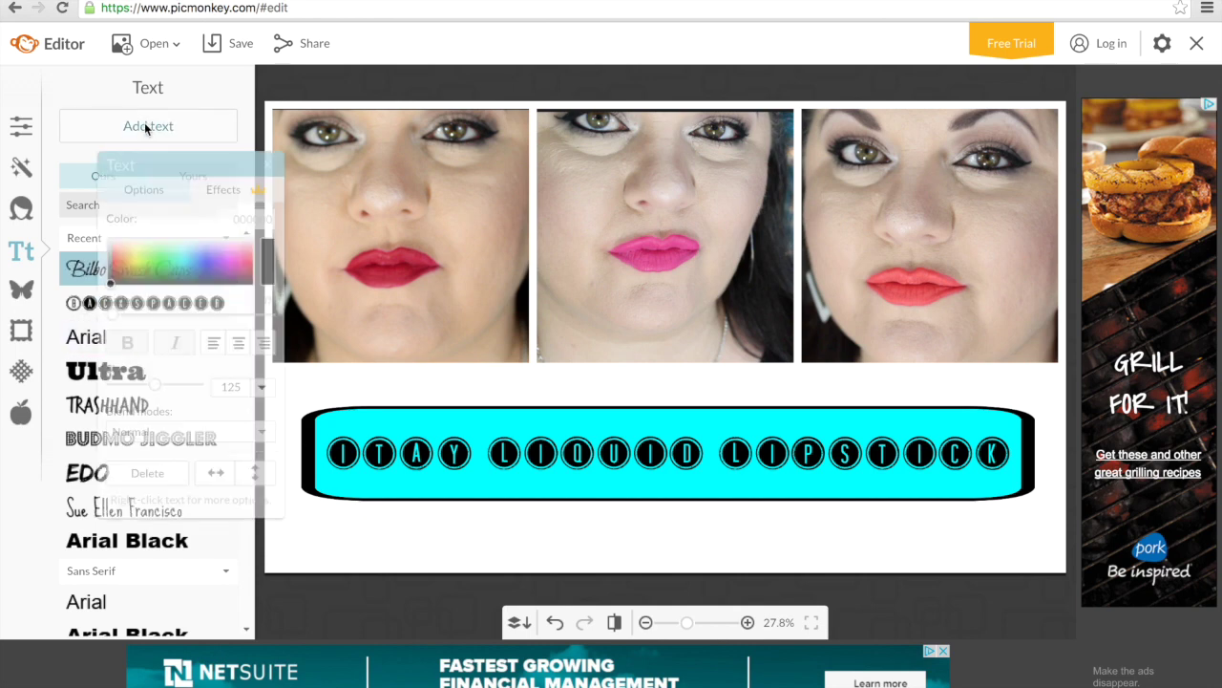
pyautogui.click(232, 266)
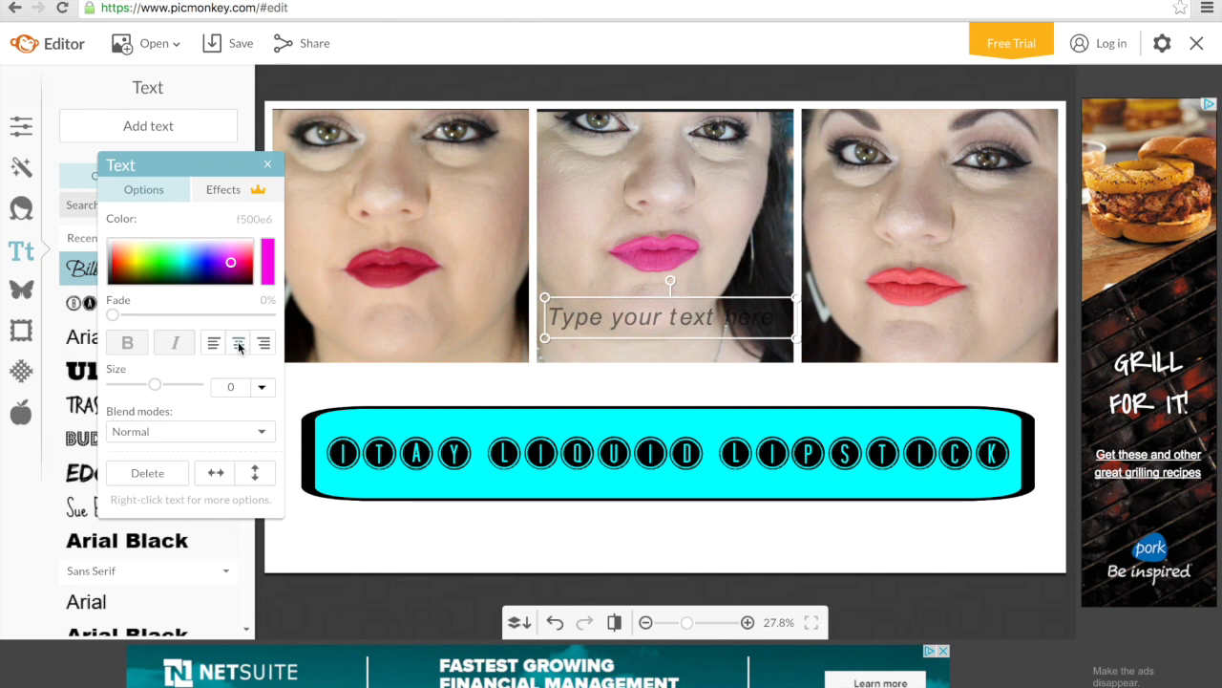
# Enter the text 'Swatches' and move it down onto the cyan banner
pyautogui.click(631, 322)
pyautogui.write('Sw')
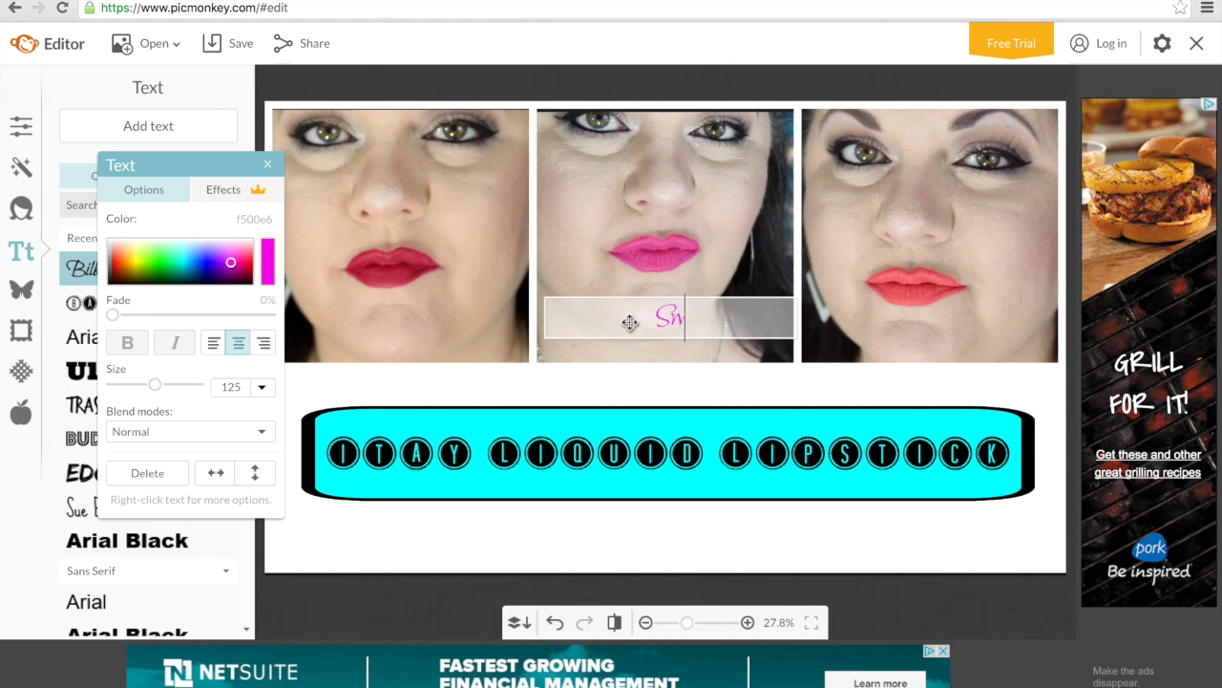
pyautogui.write('atches')
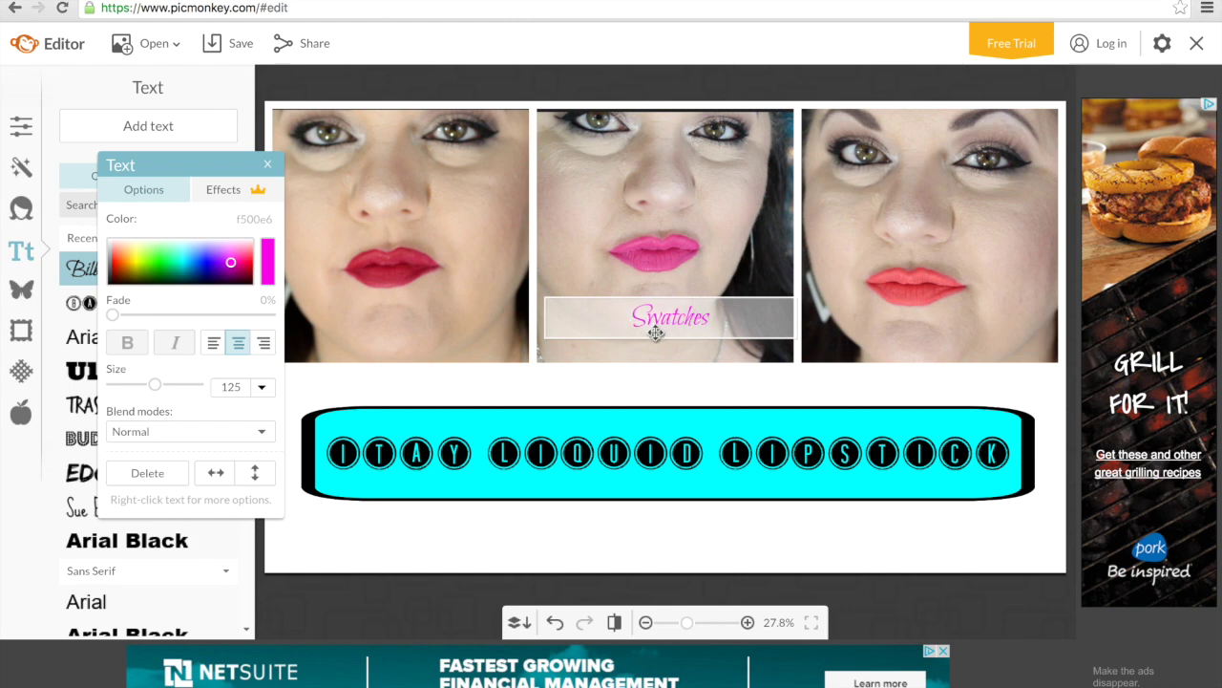
pyautogui.click(651, 394)
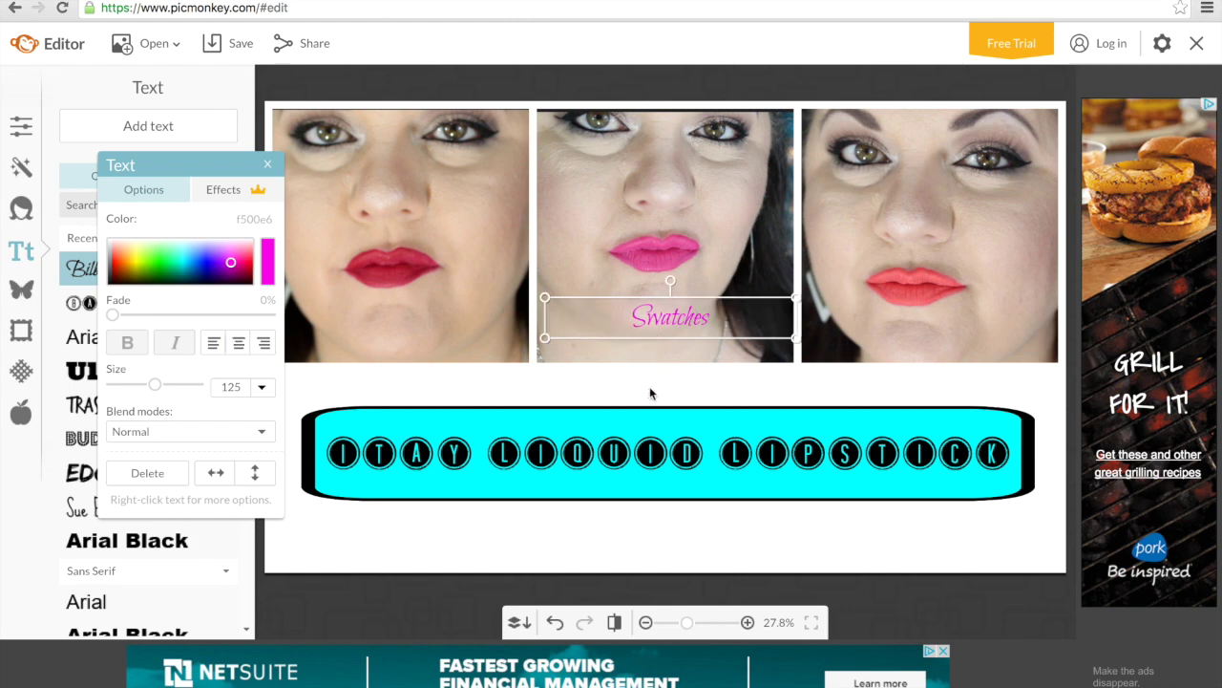
pyautogui.moveTo(664, 314); pyautogui.dragTo(674, 475)
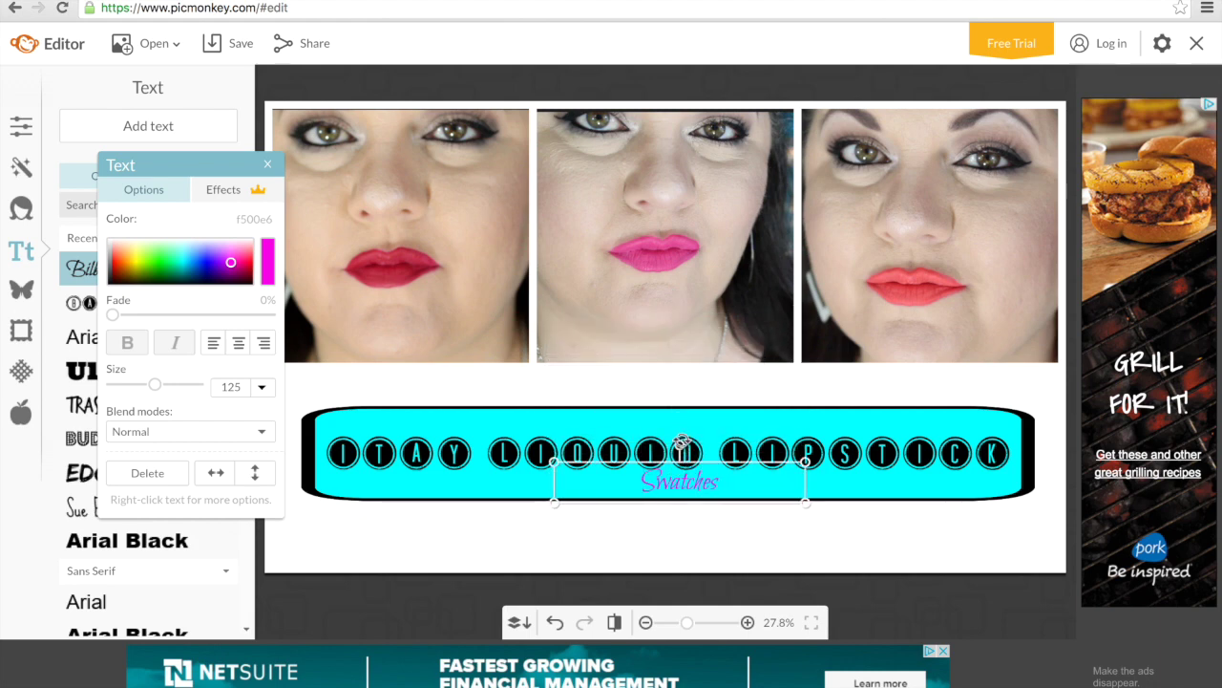
# Tilt 'Swatches' slightly, enlarge it to size 444, widen its box and nudge it right
pyautogui.moveTo(679, 438); pyautogui.dragTo(669, 439)
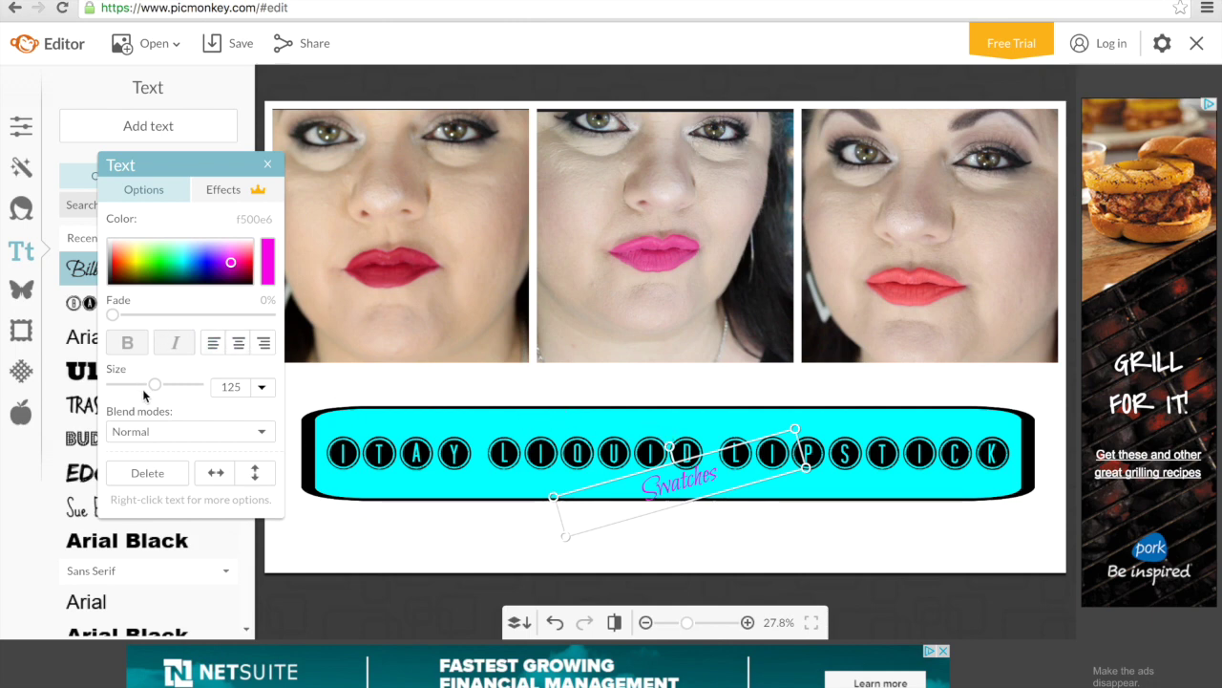
pyautogui.moveTo(153, 384); pyautogui.dragTo(194, 382)
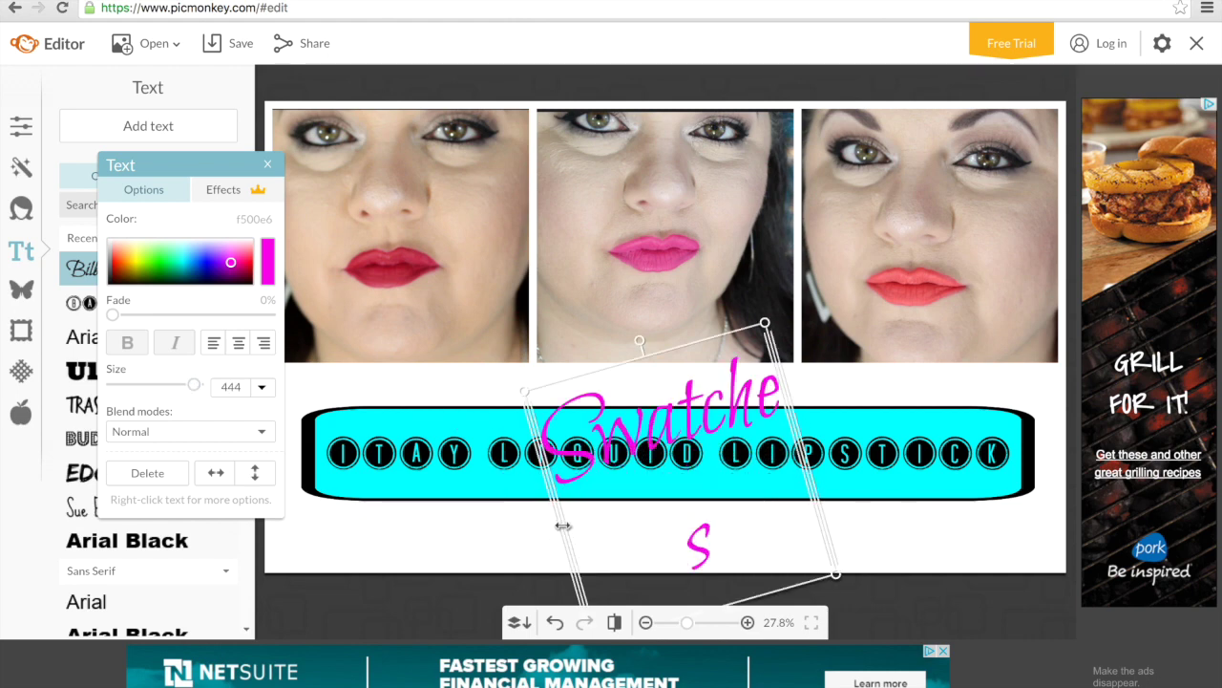
pyautogui.moveTo(563, 526); pyautogui.dragTo(459, 523)
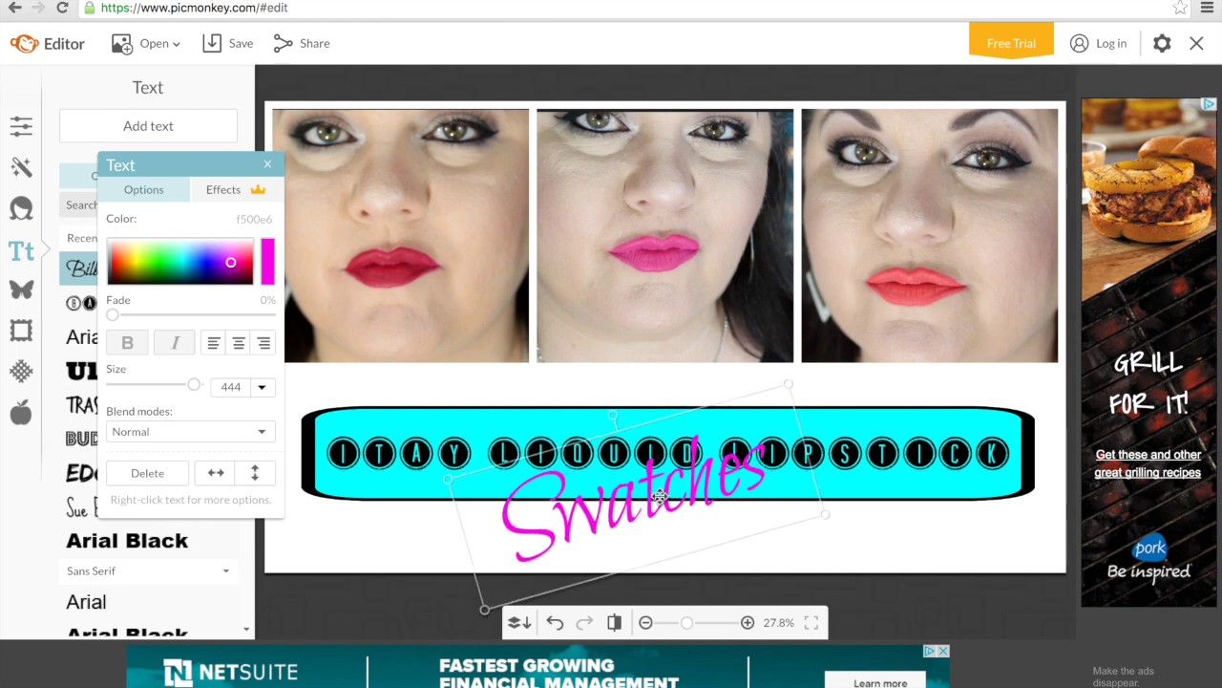
pyautogui.moveTo(659, 495); pyautogui.dragTo(683, 495)
pyautogui.click(435, 551)
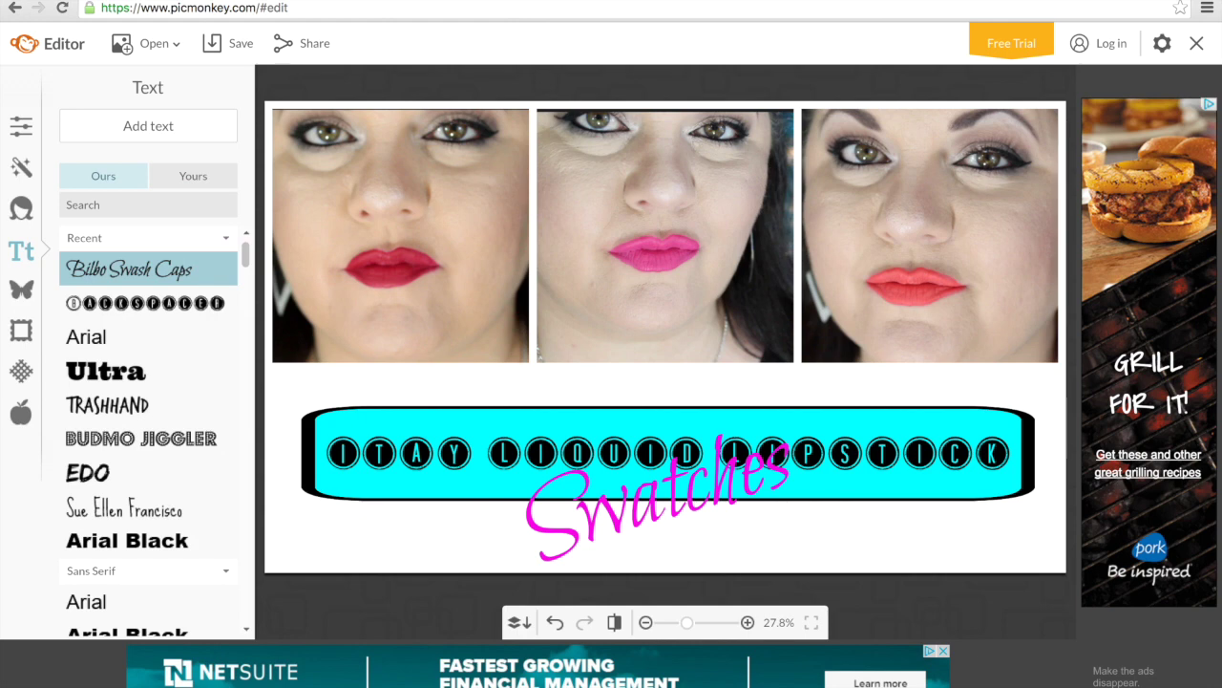
# View the Share page's social network options, then return to the editor
pyautogui.click(311, 45)
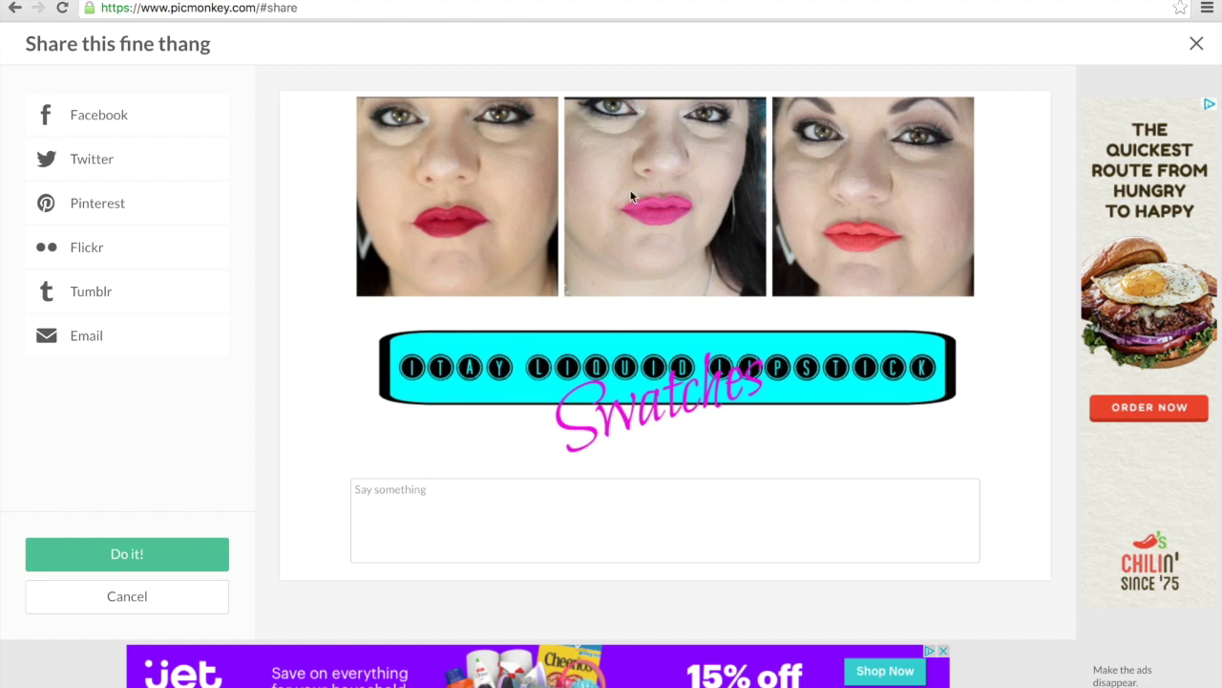
pyautogui.click(13, 8)
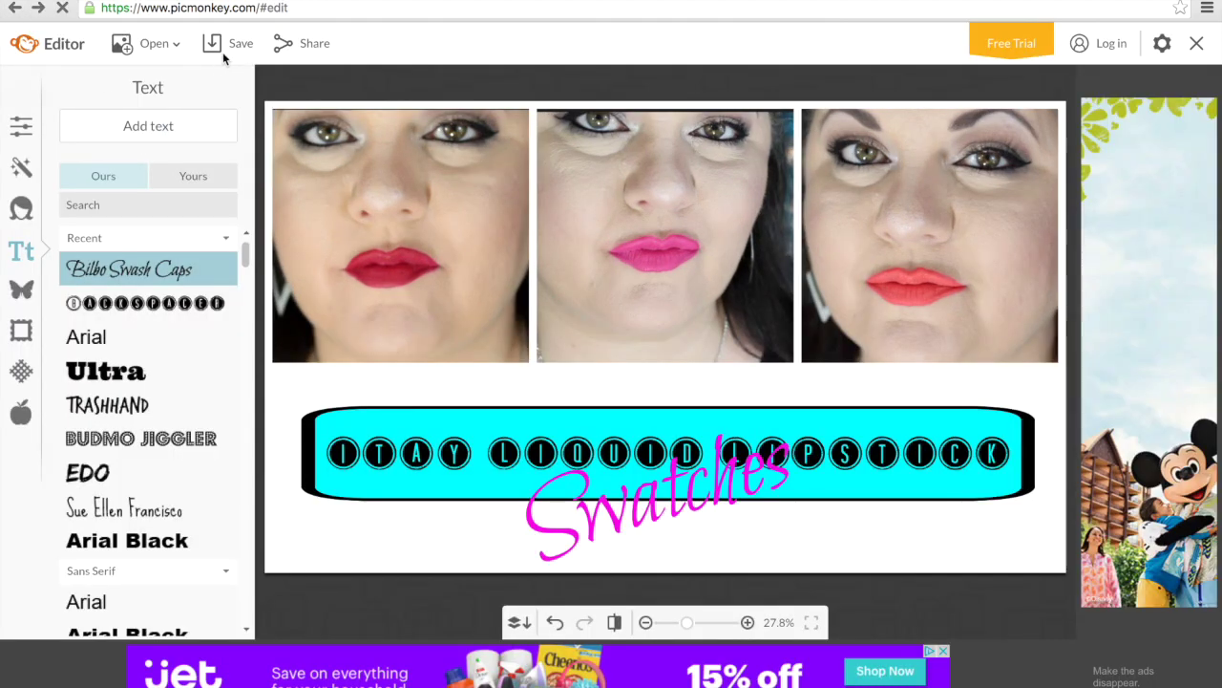
# Name the 3400 × 2000 JPG export 'itaythumbnail' and choose to save it to the computer
pyautogui.click(229, 44)
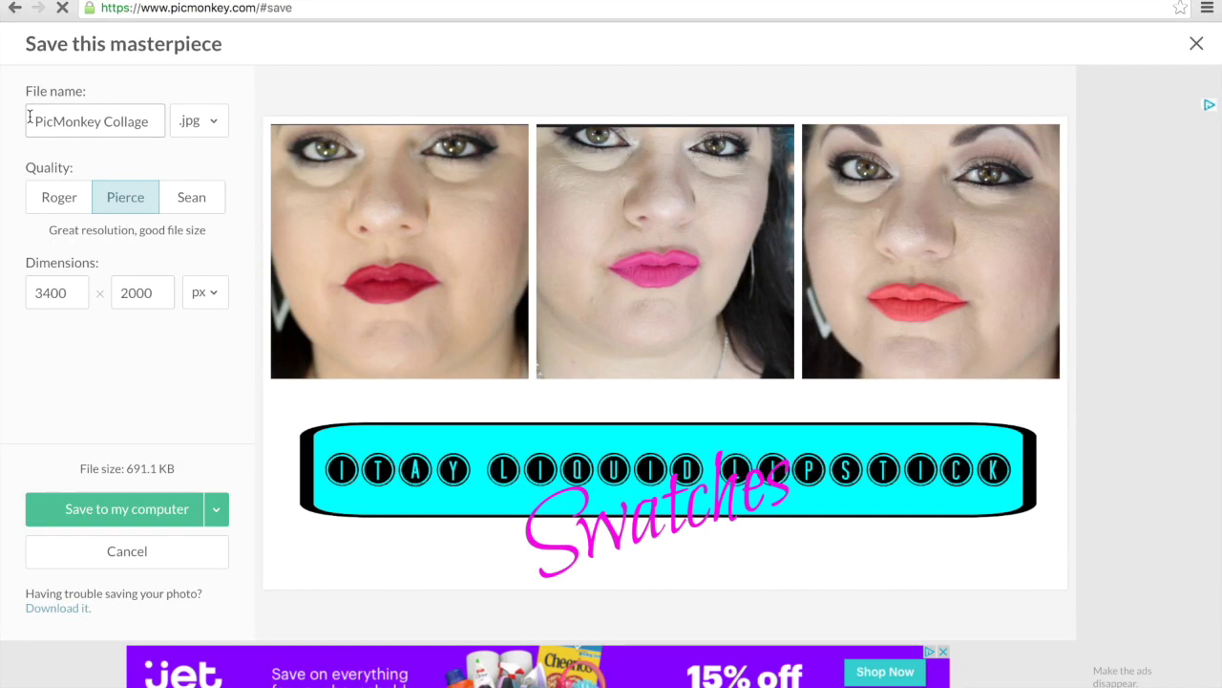
pyautogui.moveTo(33, 117); pyautogui.dragTo(175, 123)
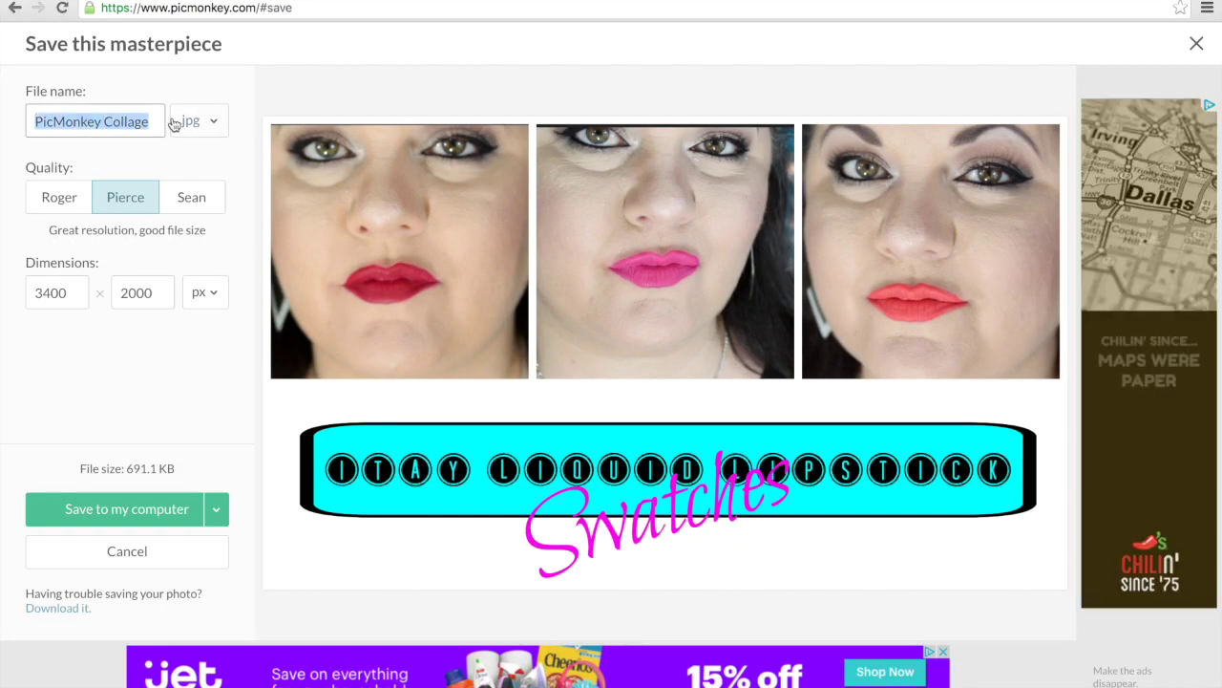
pyautogui.write('ita')
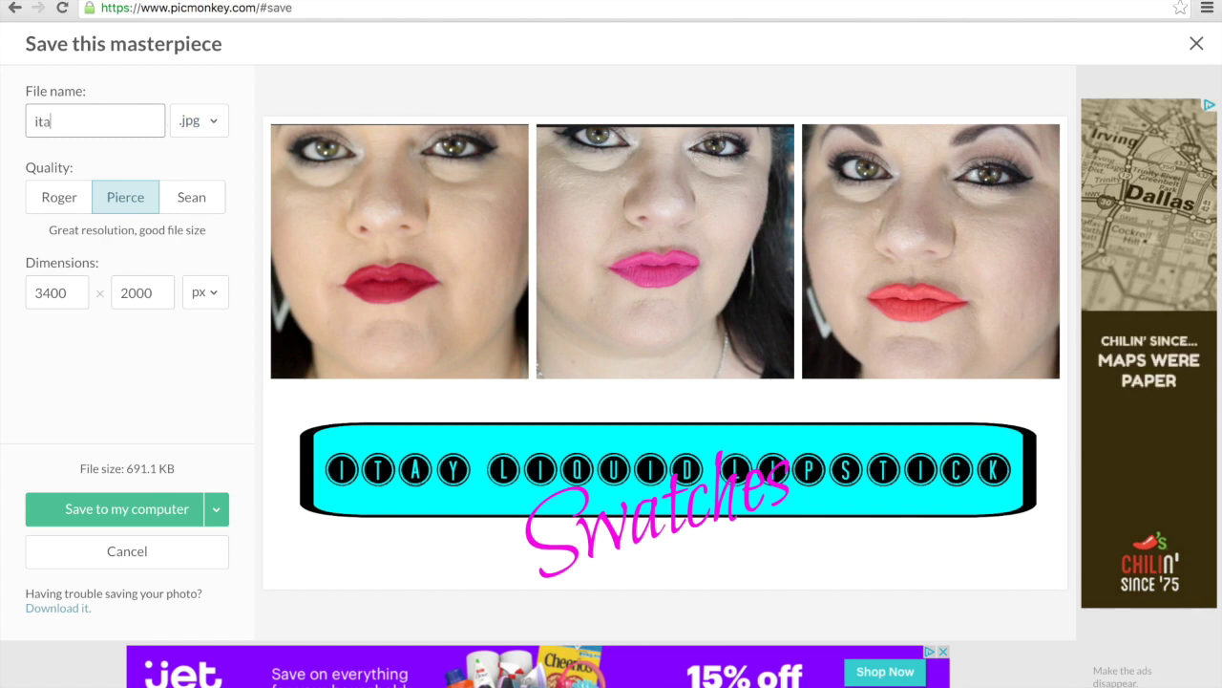
pyautogui.write('ythumbnail')
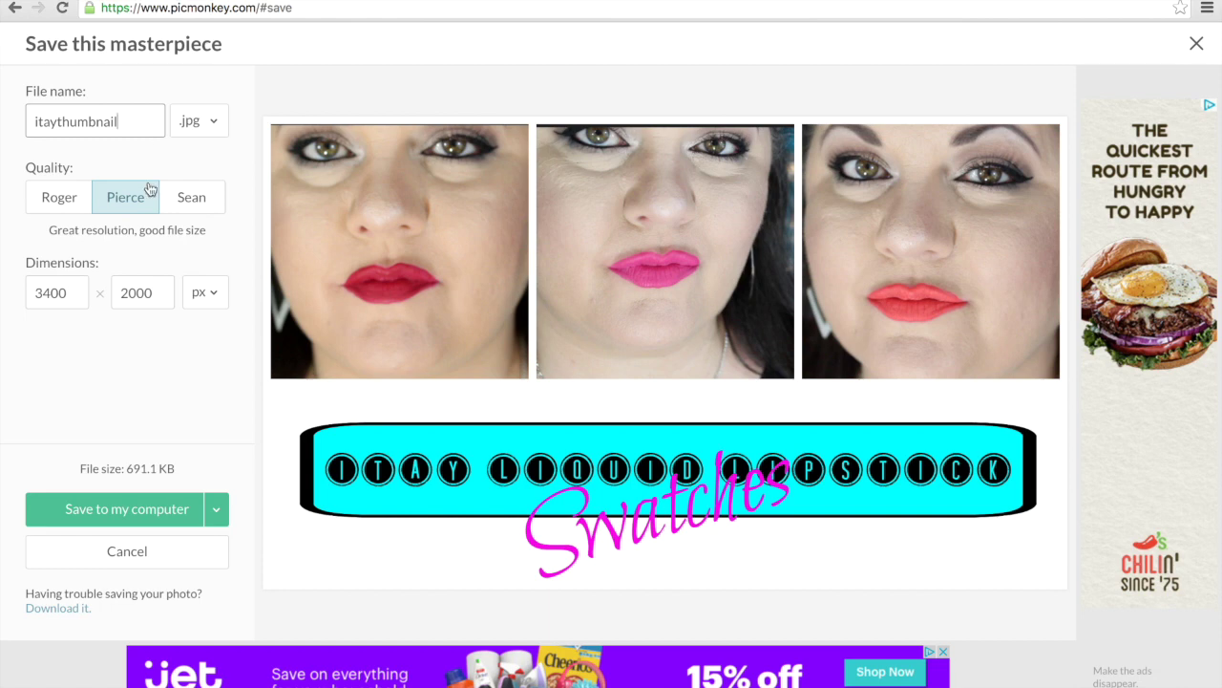
pyautogui.click(130, 518)
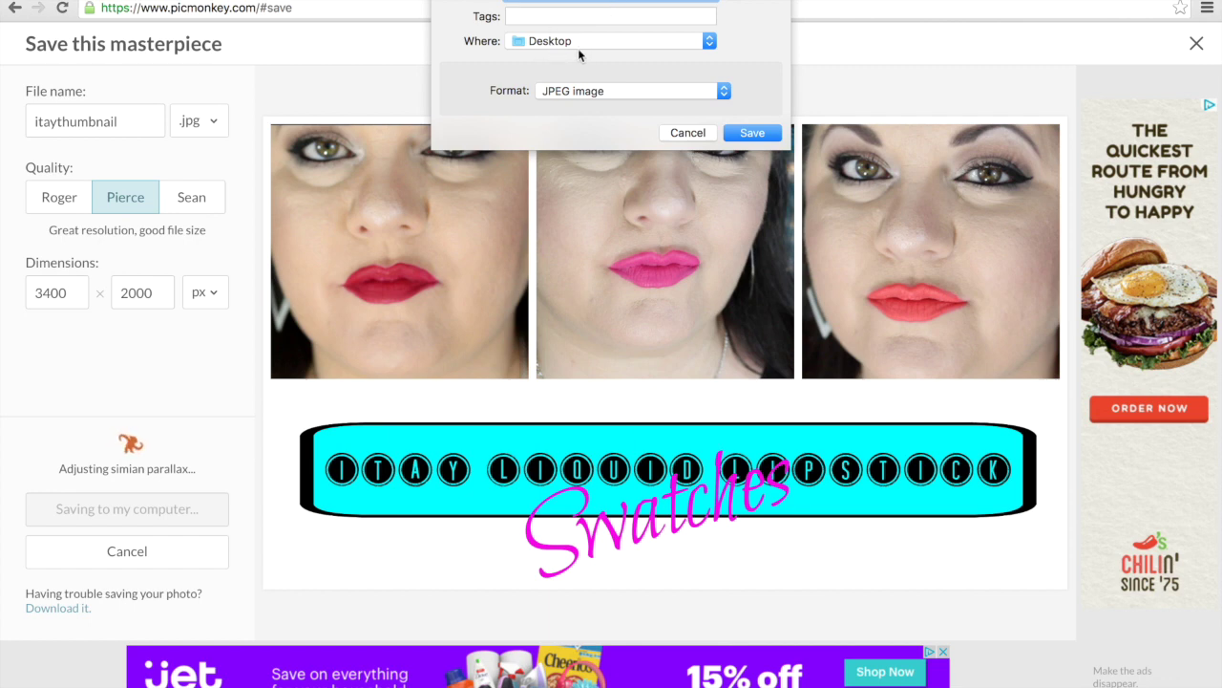
# Confirm saving itaythumbnail as a JPEG to the Desktop
pyautogui.click(750, 135)
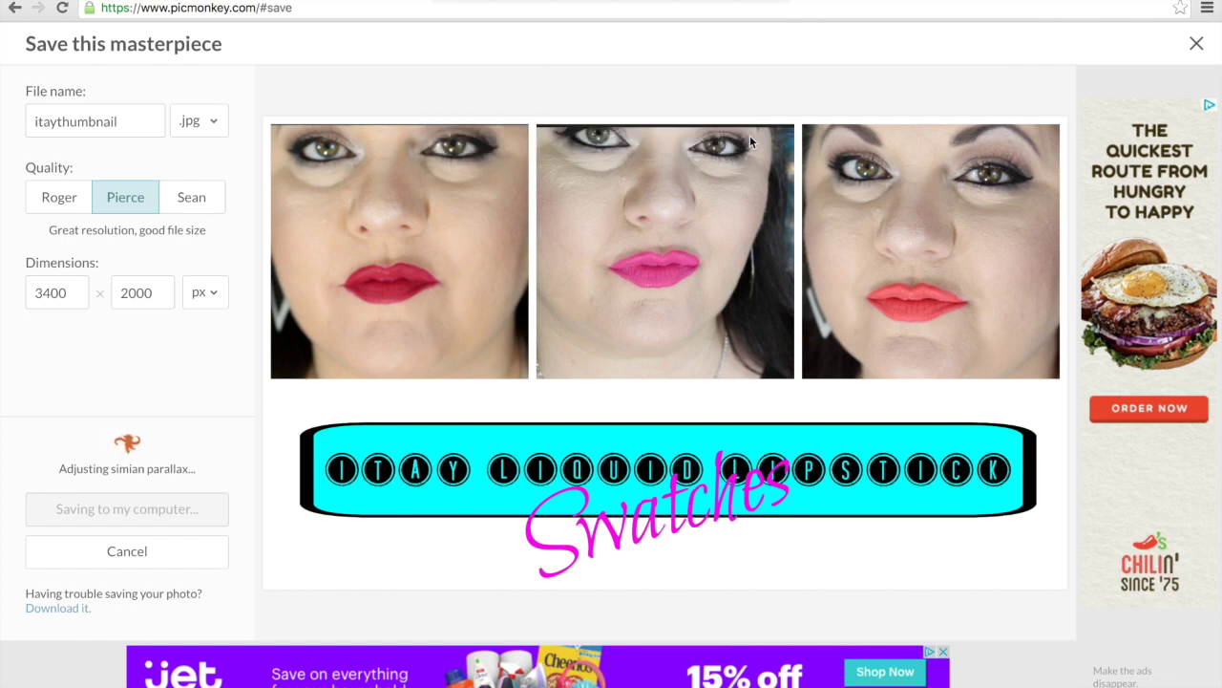